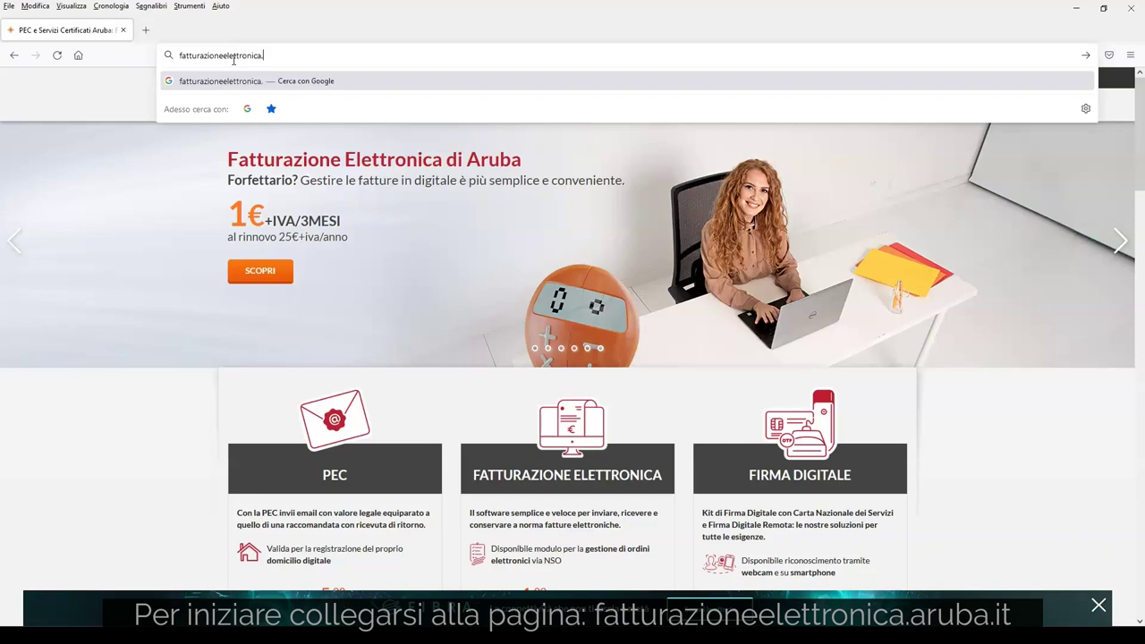
Open fatturazioneelettronica.aruba.it and sign in with the account username and password.
{"action": "type", "text": "uba.it"}
{"action": "key", "text": "Return"}
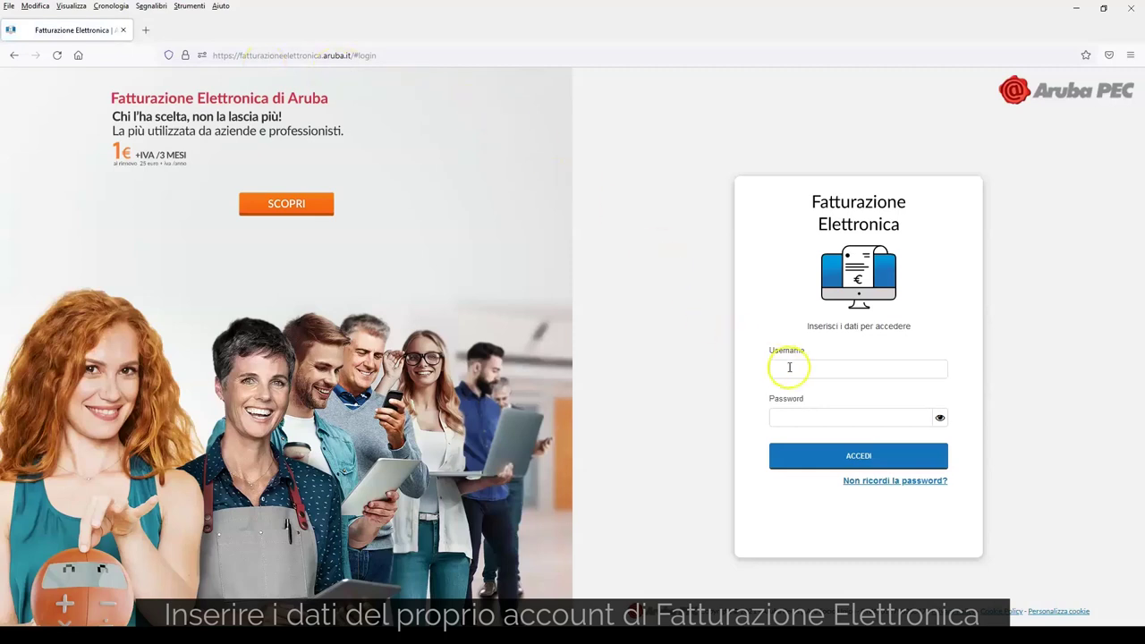
{"action": "left_click", "coordinate": [790, 367]}
{"action": "type", "text": "userfa"}
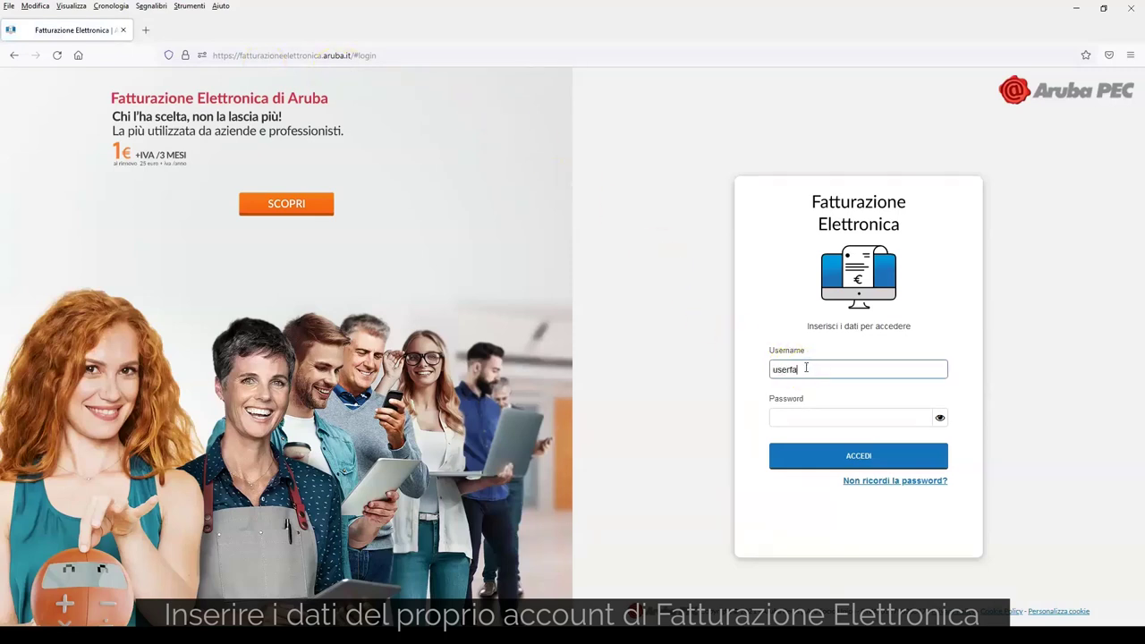
{"action": "type", "text": "tturazione"}
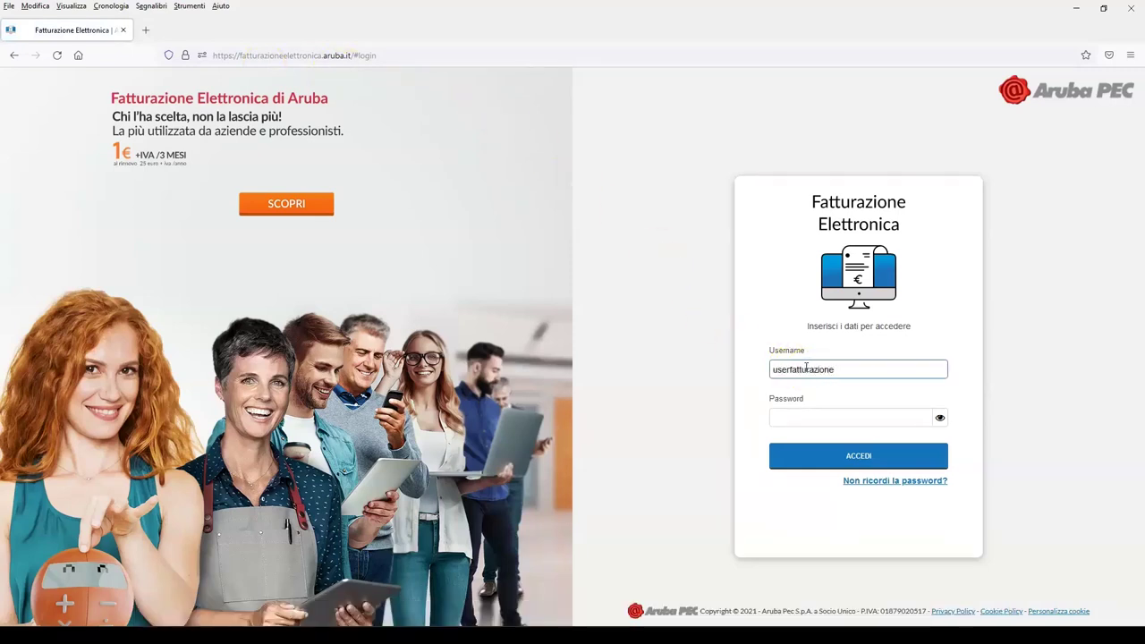
{"action": "left_click", "coordinate": [825, 418]}
{"action": "type", "text": "***"}
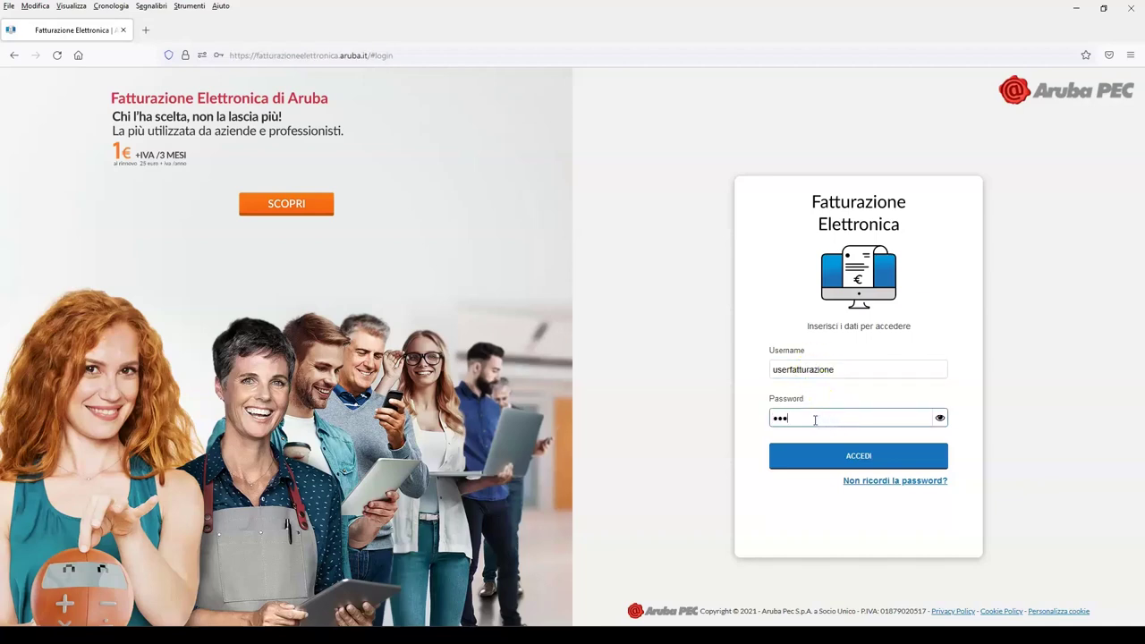
{"action": "type", "text": "*****"}
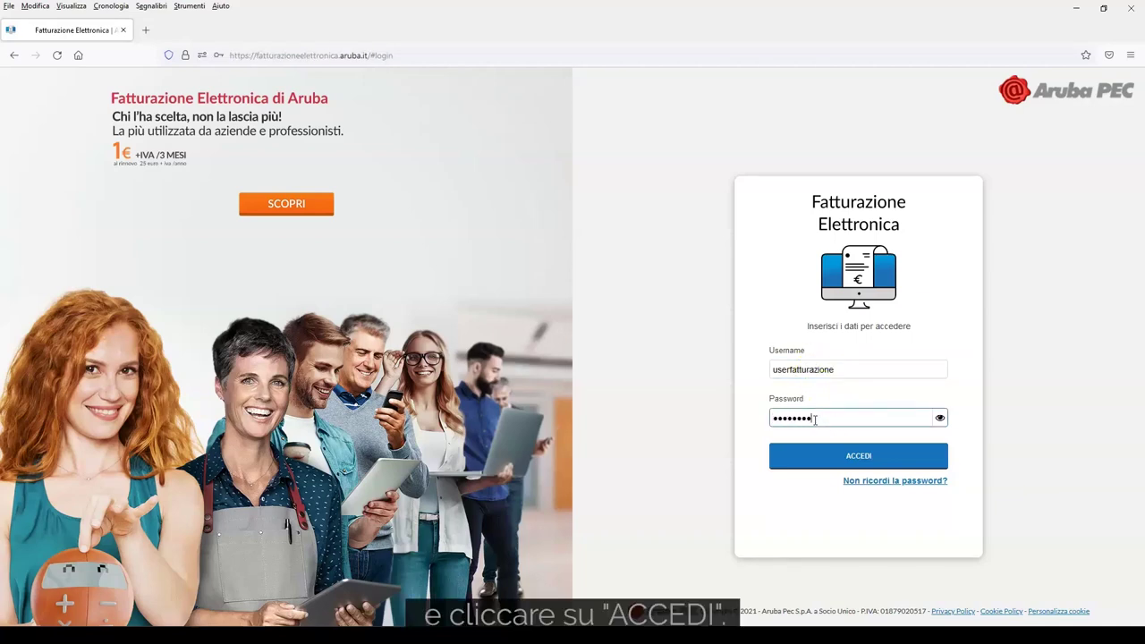
{"action": "left_click", "coordinate": [876, 456]}
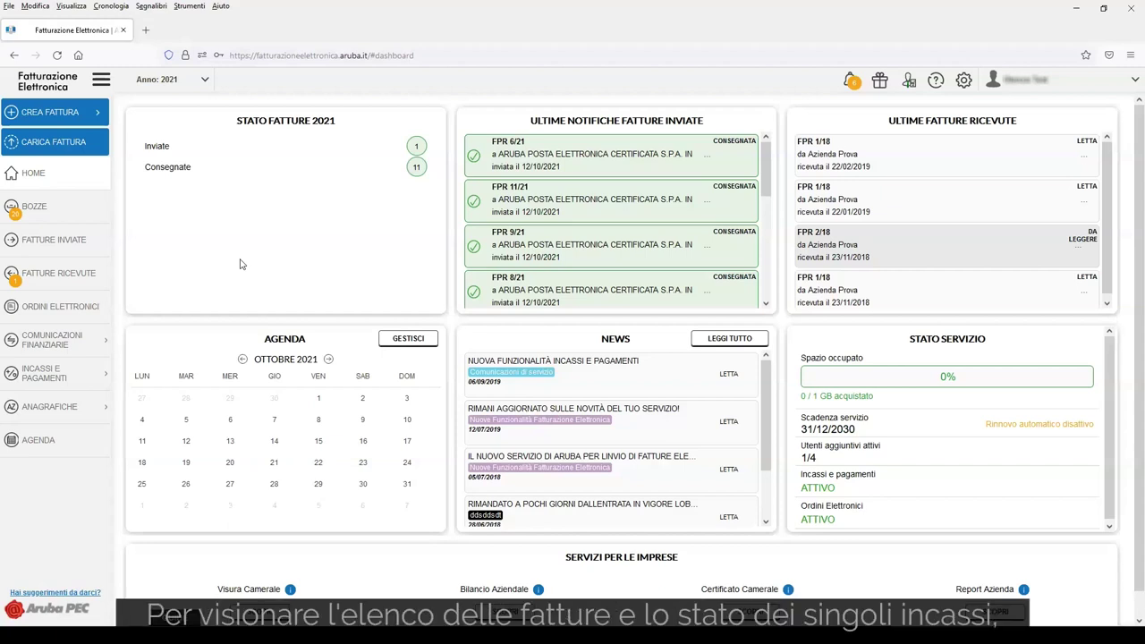
Open the sent invoices list and view the collection instalments of invoice FPR 3/21, including the first instalment's information.
{"action": "left_click", "coordinate": [52, 240]}
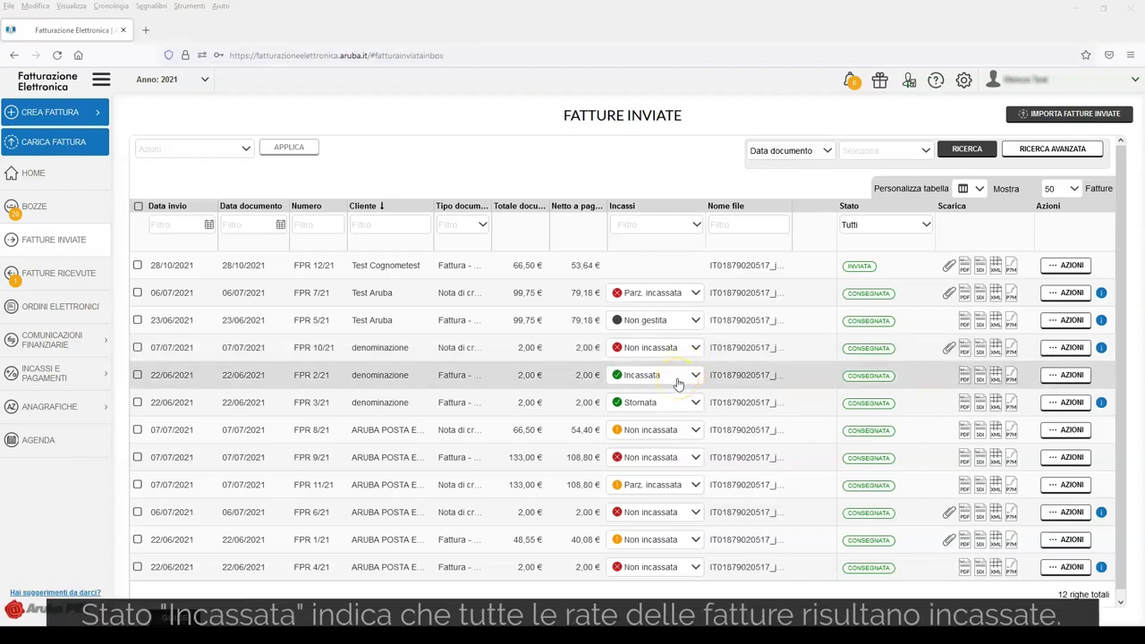
{"action": "mouse_move", "coordinate": [678, 384]}
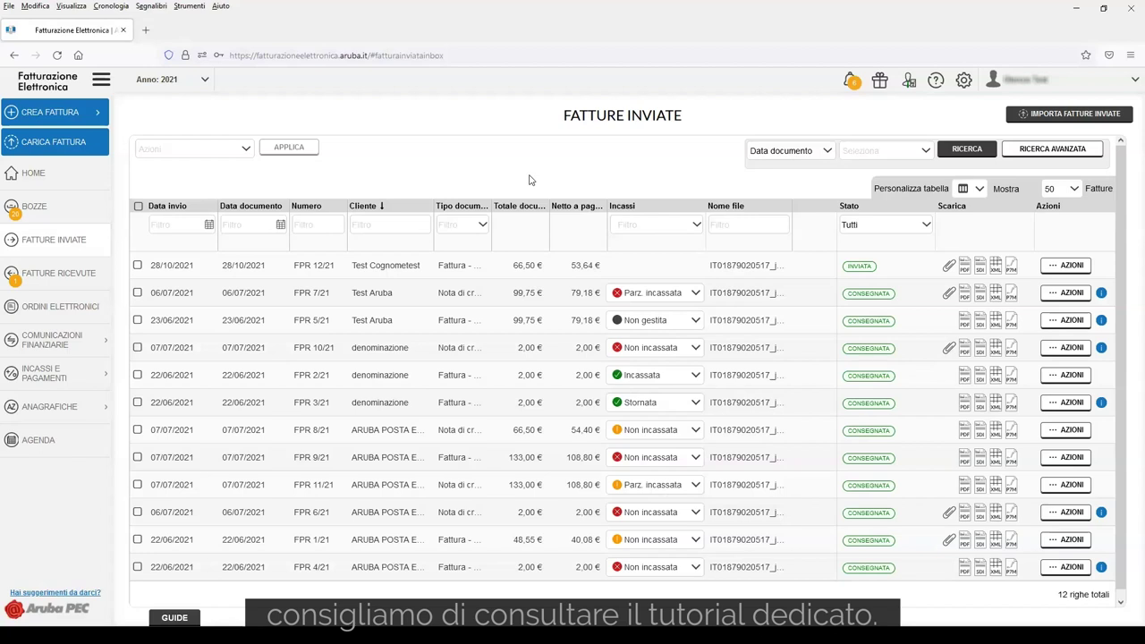
{"action": "left_click", "coordinate": [453, 403]}
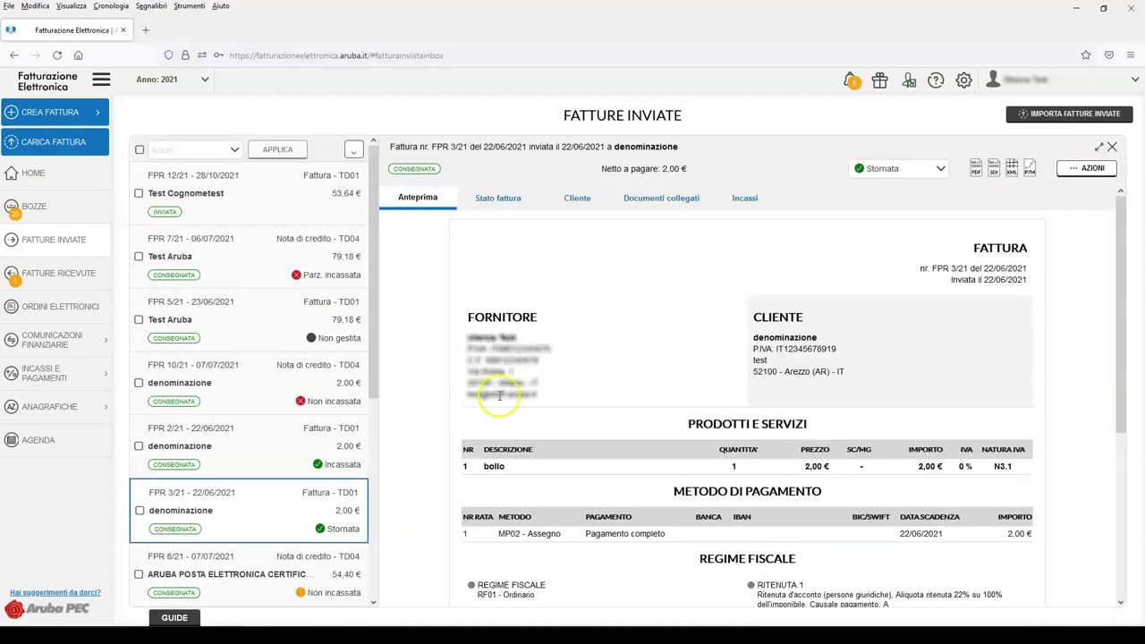
{"action": "left_click", "coordinate": [746, 198]}
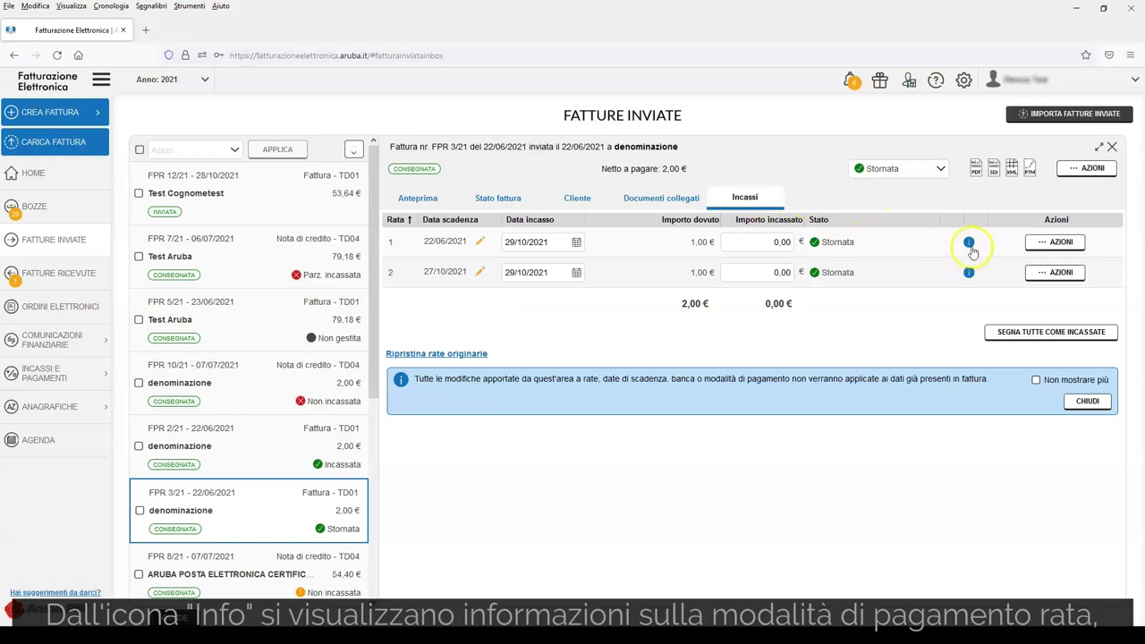
{"action": "mouse_move", "coordinate": [970, 247]}
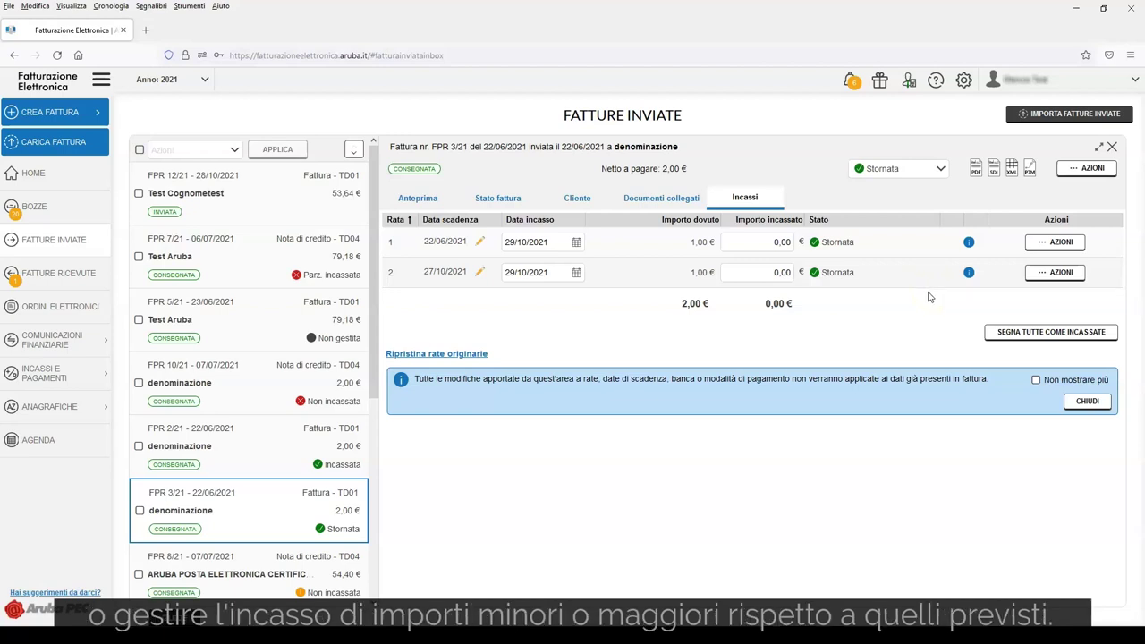
{"action": "left_click", "coordinate": [697, 343]}
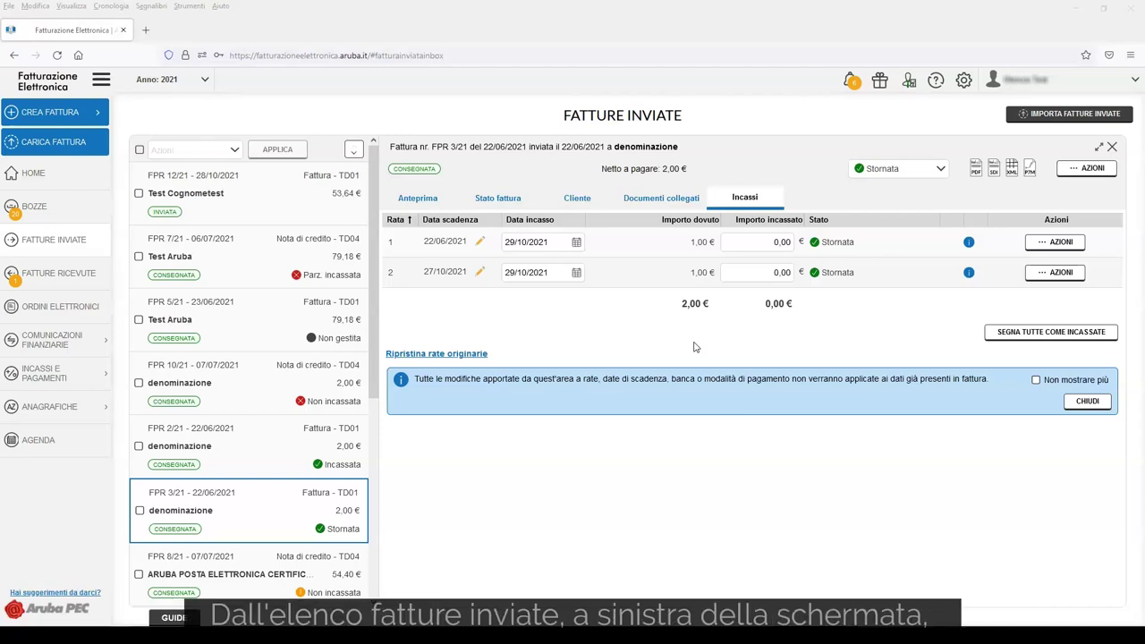
Open the collections of credit note FPR 11/21 and record 18,80 € as collected on the second instalment.
{"action": "left_click_drag", "start_coordinate": [373, 349], "coordinate": [373, 462]}
{"action": "left_click", "coordinate": [279, 498]}
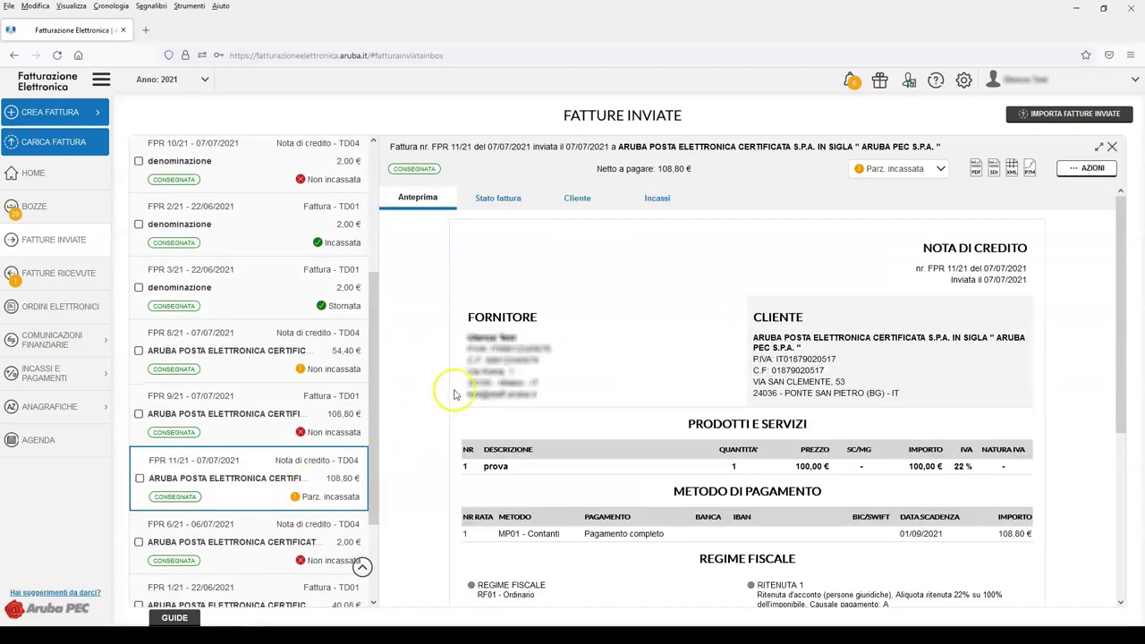
{"action": "left_click", "coordinate": [657, 199]}
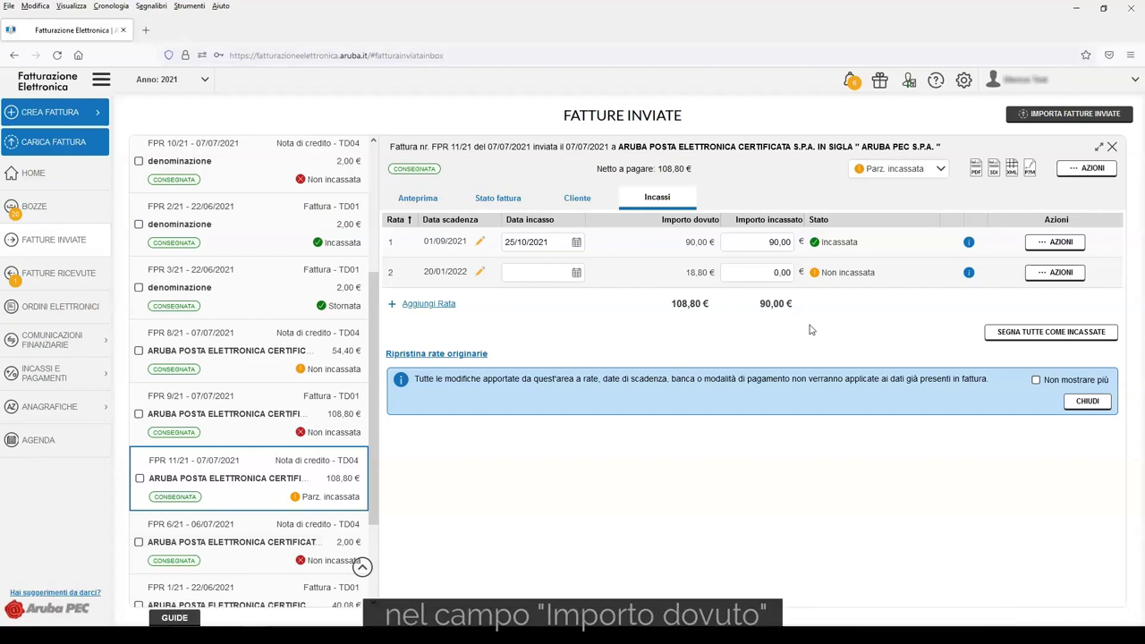
{"action": "left_click", "coordinate": [773, 271]}
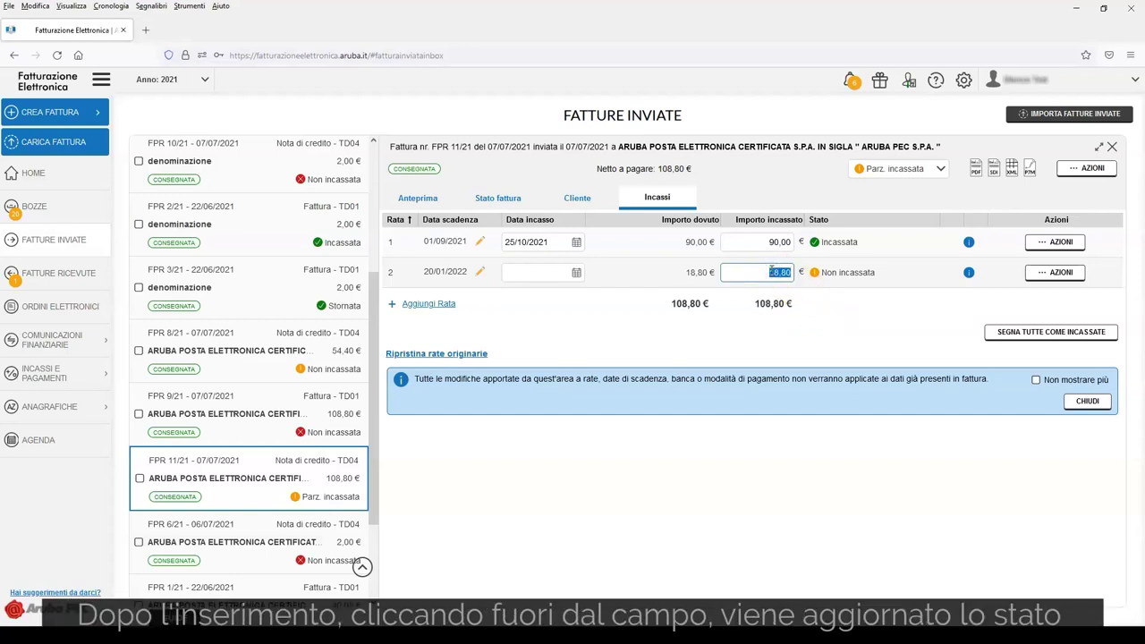
{"action": "left_click", "coordinate": [840, 285]}
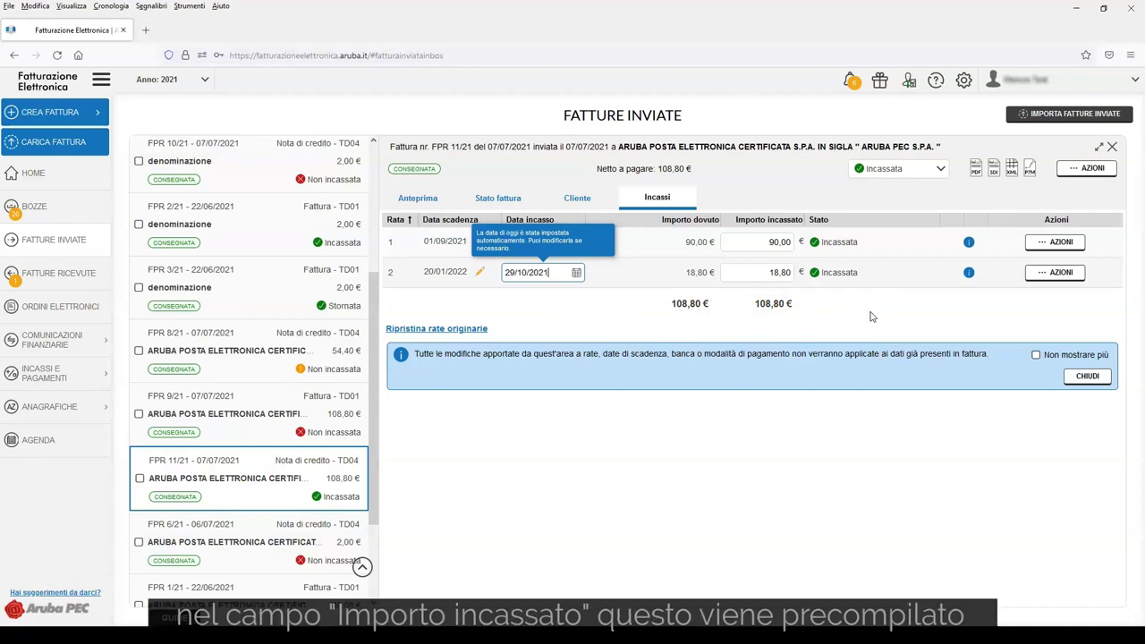
Set the second instalment's collected amount to 15,00 € and add a new instalment for the difference, due 17/02/2022.
{"action": "left_click", "coordinate": [757, 272]}
{"action": "type", "text": "15,00"}
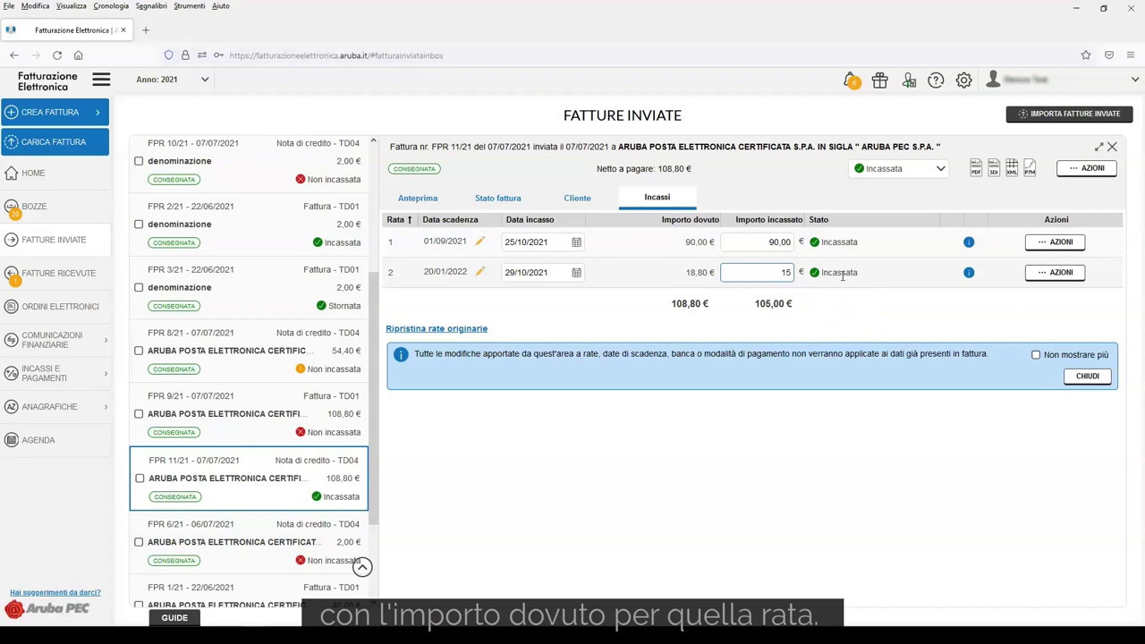
{"action": "left_click", "coordinate": [841, 275]}
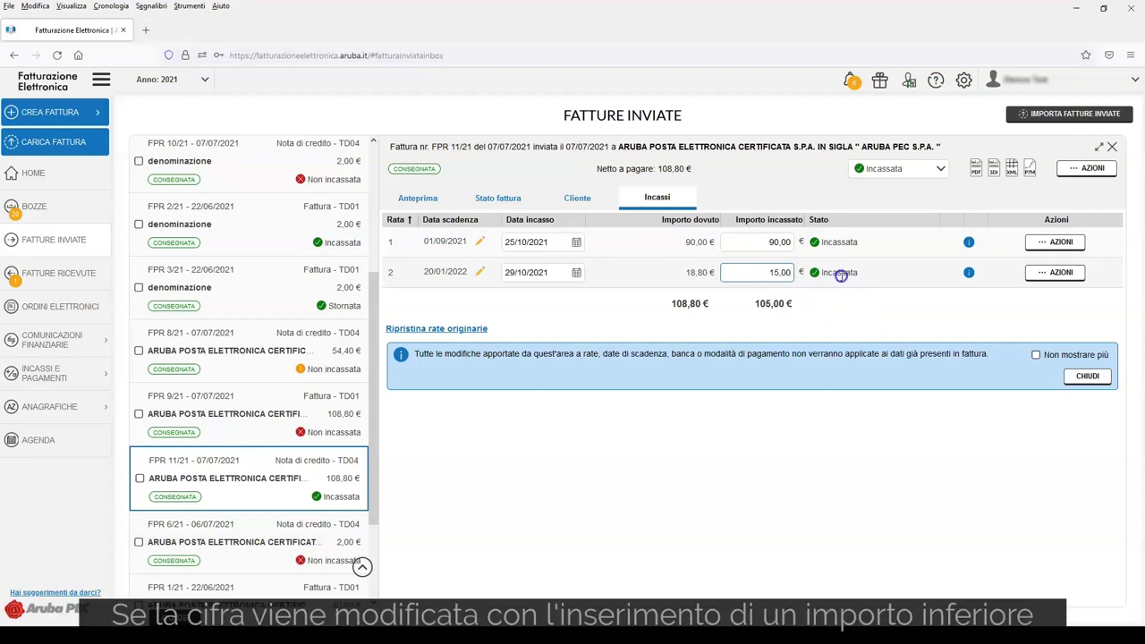
{"action": "left_click", "coordinate": [845, 277]}
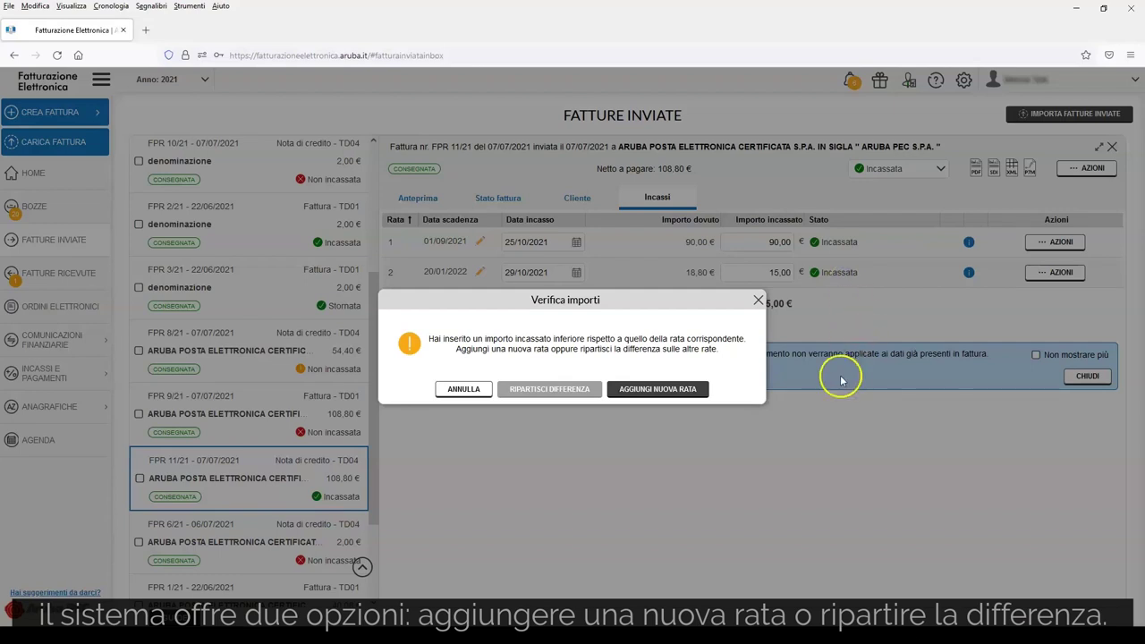
{"action": "left_click", "coordinate": [660, 391]}
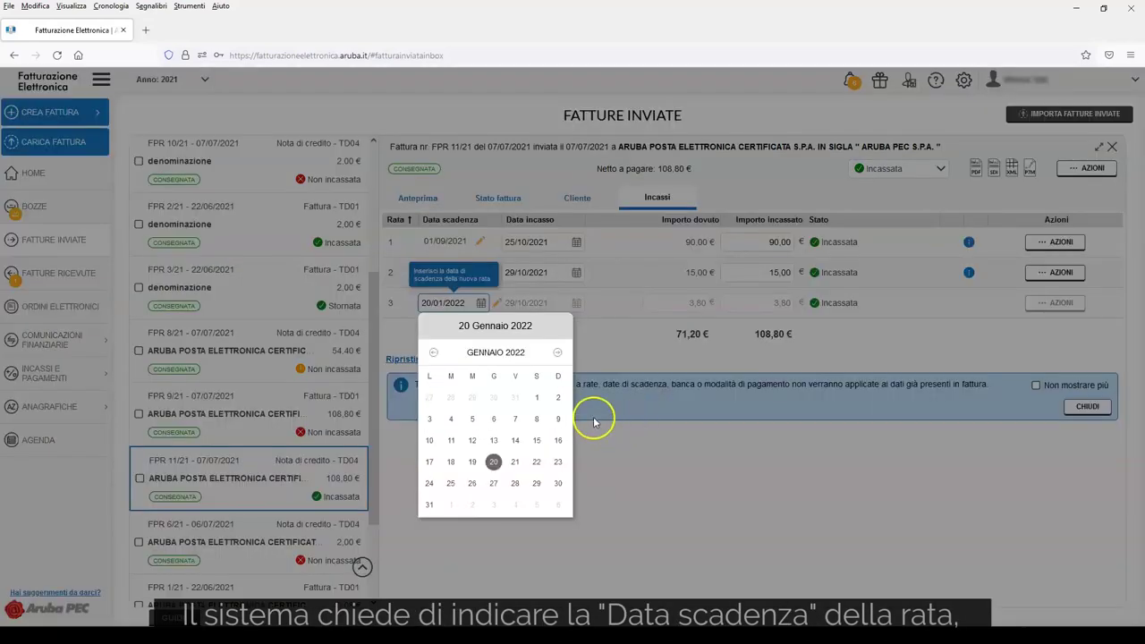
{"action": "left_click", "coordinate": [557, 354]}
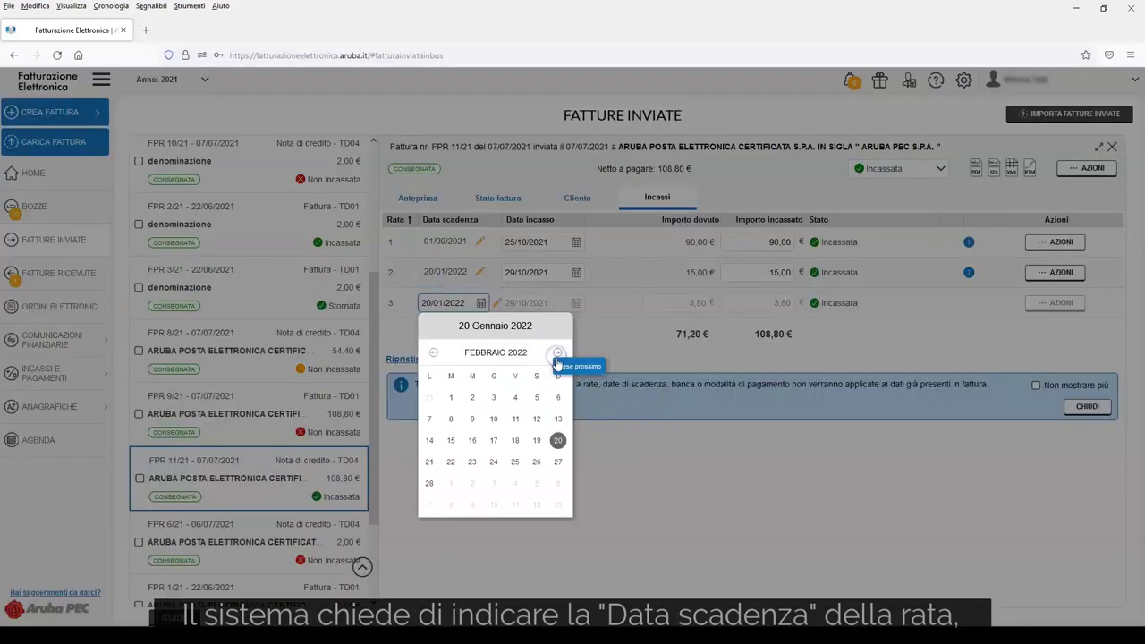
{"action": "left_click", "coordinate": [494, 440]}
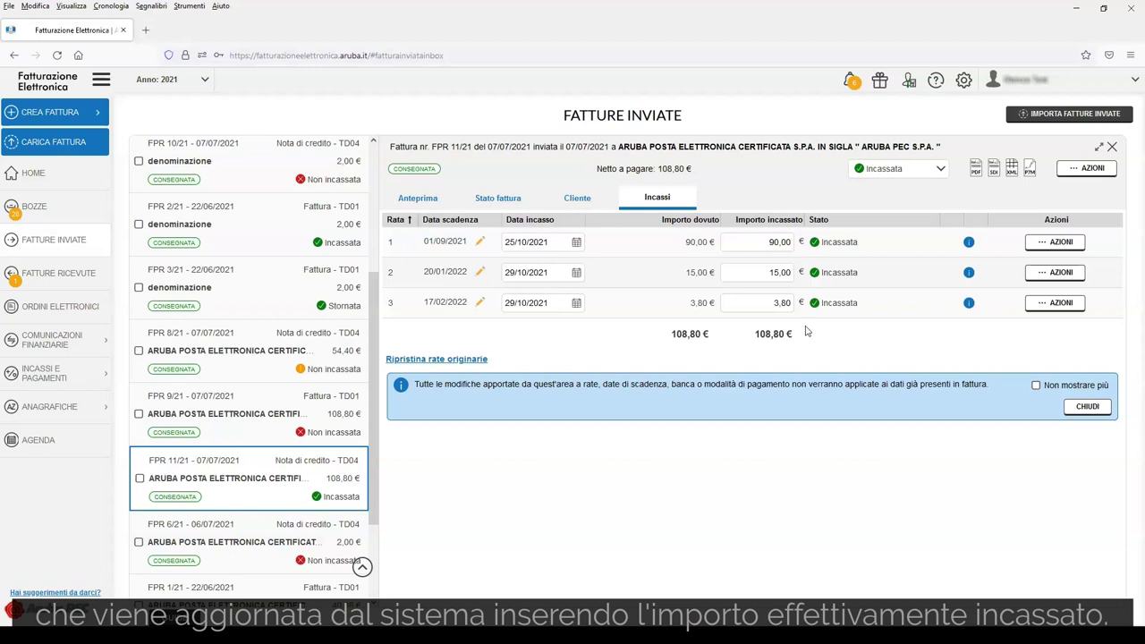
{"action": "left_click", "coordinate": [822, 348]}
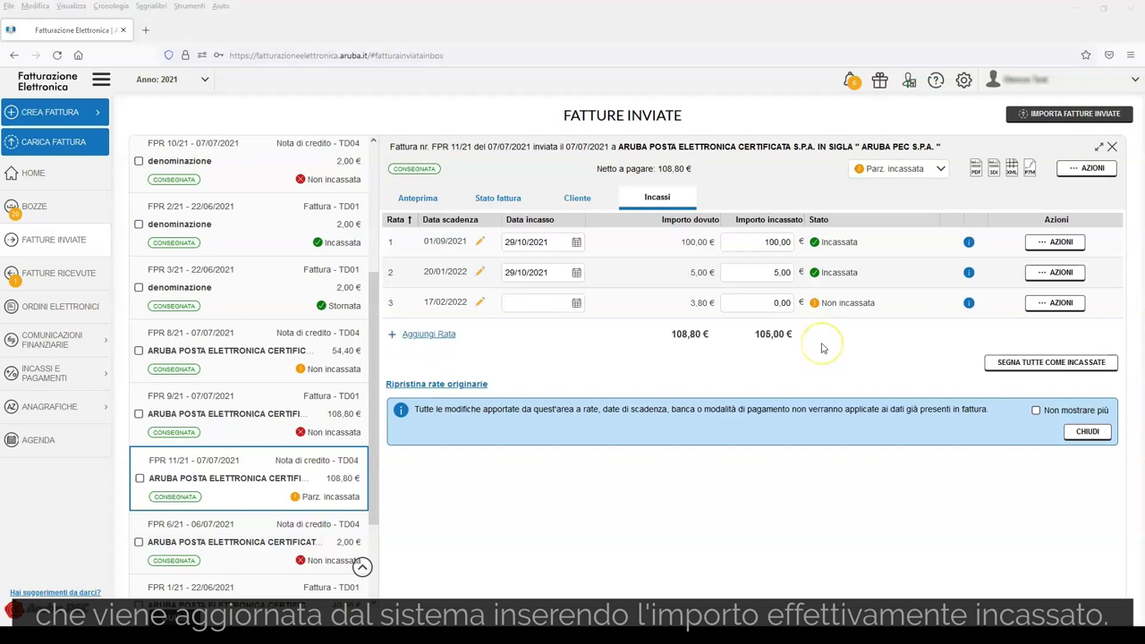
Set the first instalment's collected amount to 90,00 € and distribute the difference onto the third instalment.
{"action": "left_click", "coordinate": [757, 240]}
{"action": "left_click_drag", "start_coordinate": [757, 239], "coordinate": [802, 241]}
{"action": "type", "text": "90,00"}
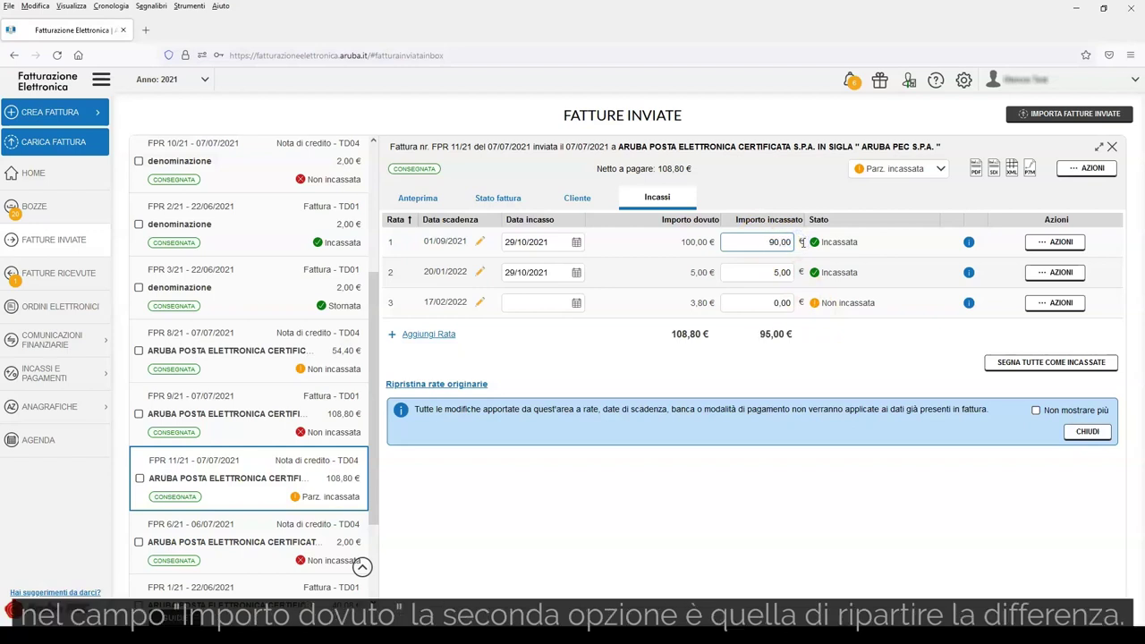
{"action": "left_click", "coordinate": [855, 370]}
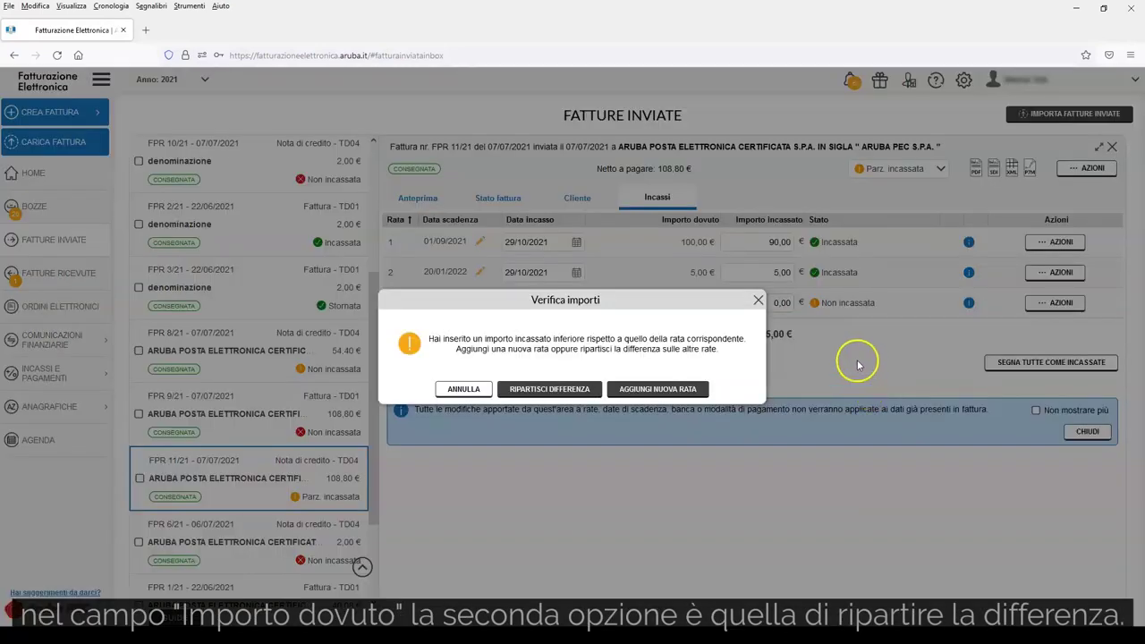
{"action": "left_click", "coordinate": [549, 390]}
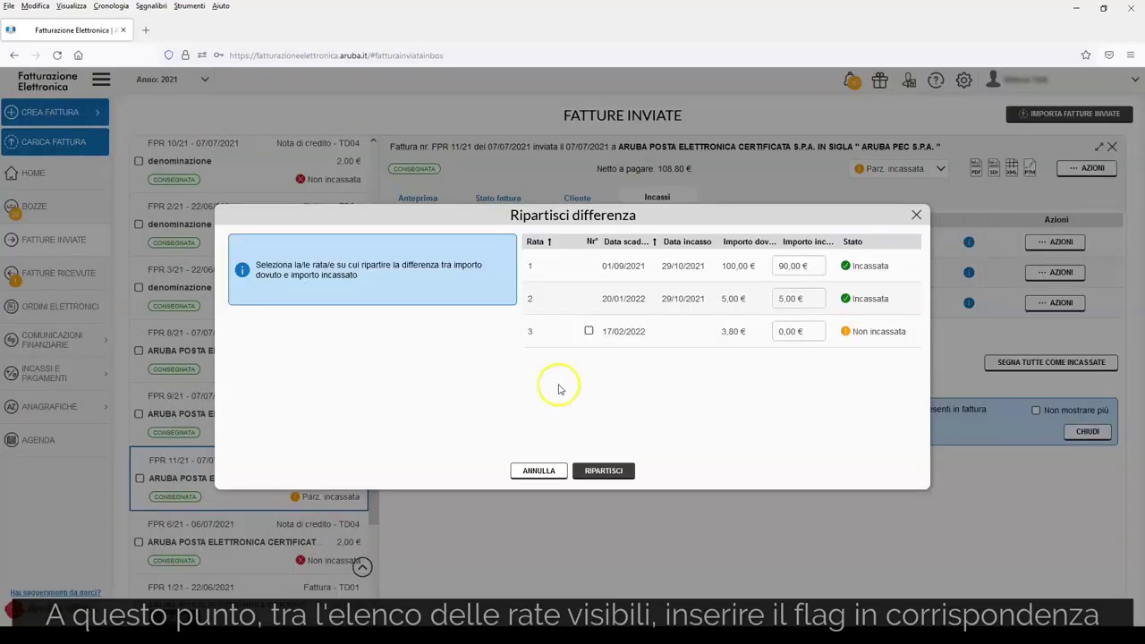
{"action": "left_click", "coordinate": [588, 331]}
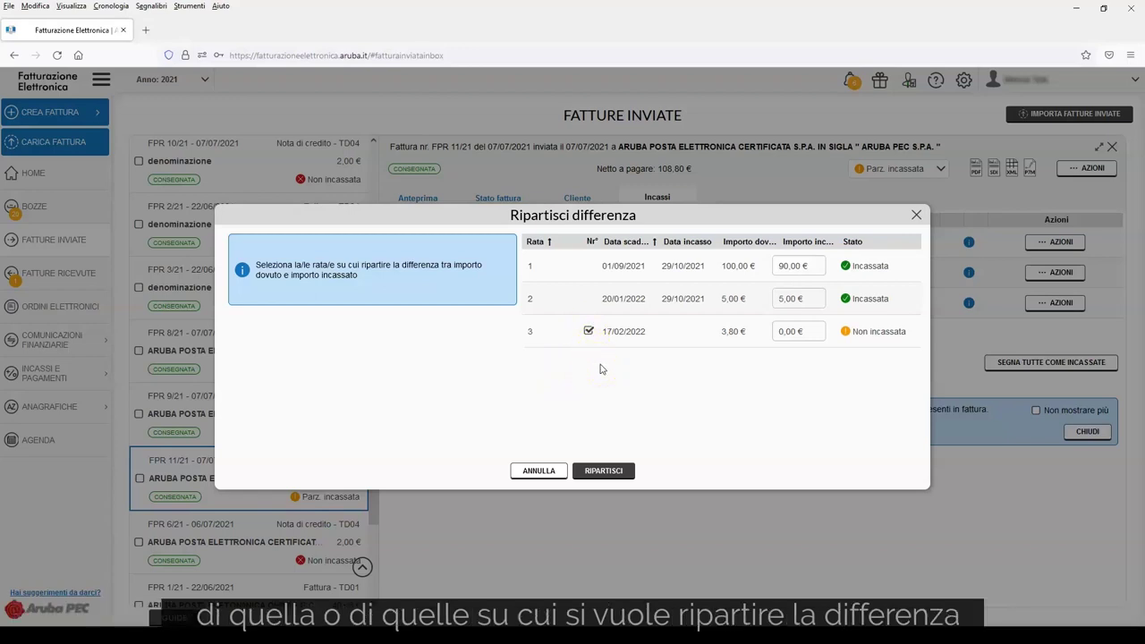
{"action": "left_click", "coordinate": [602, 470]}
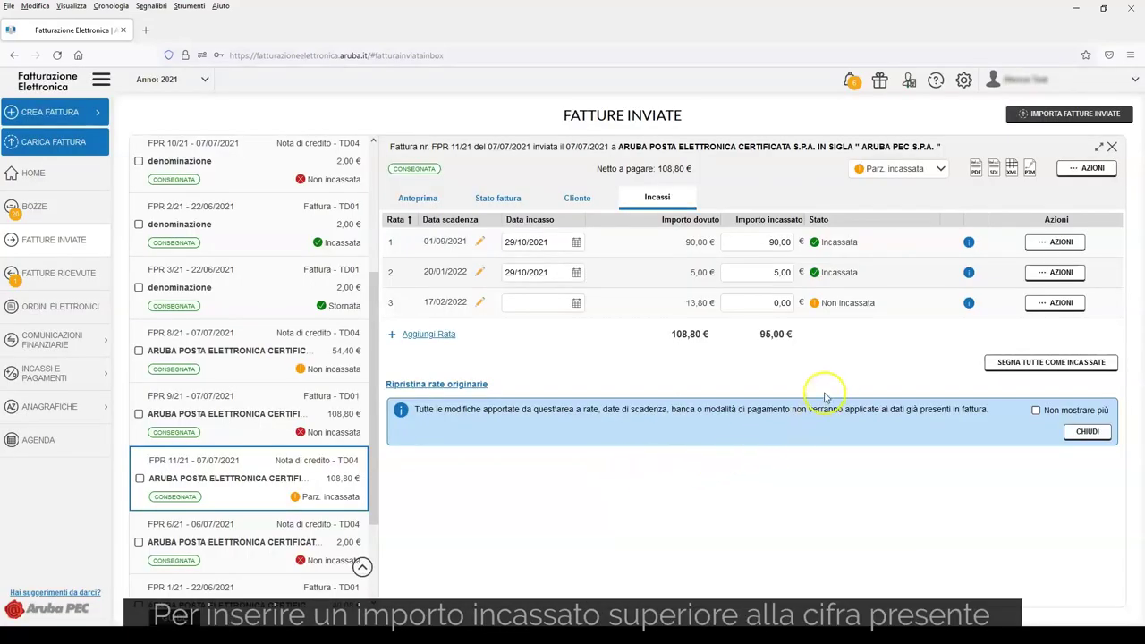
Try to set the third instalment's collected amount to 20,00 €.
{"action": "left_click", "coordinate": [768, 304]}
{"action": "type", "text": "20,00"}
{"action": "left_click", "coordinate": [818, 313]}
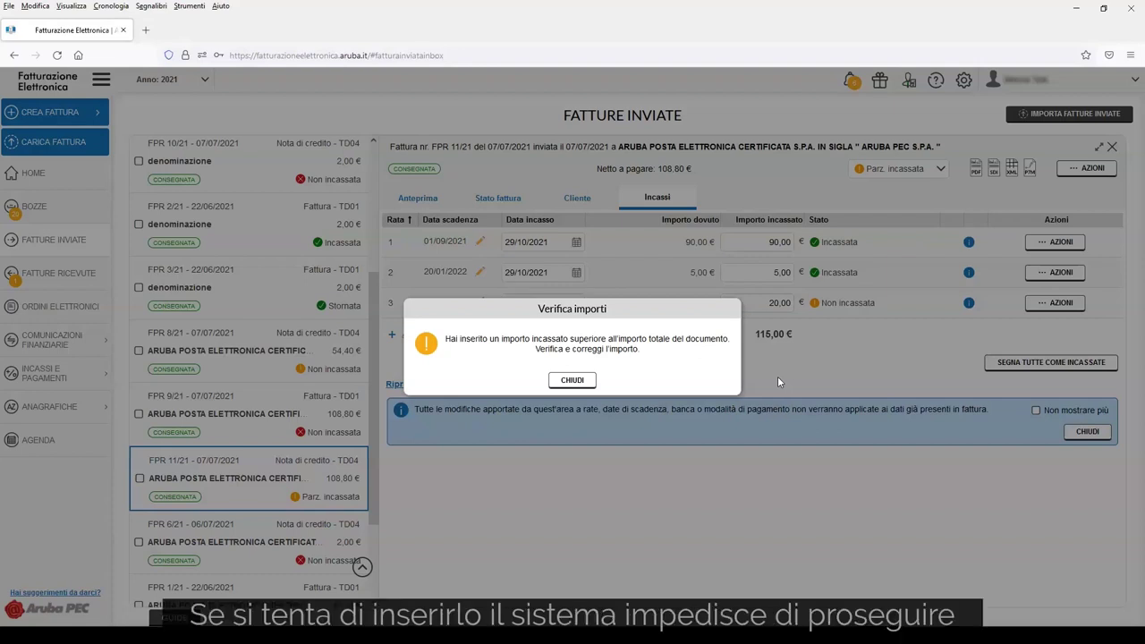
{"action": "left_click", "coordinate": [572, 380]}
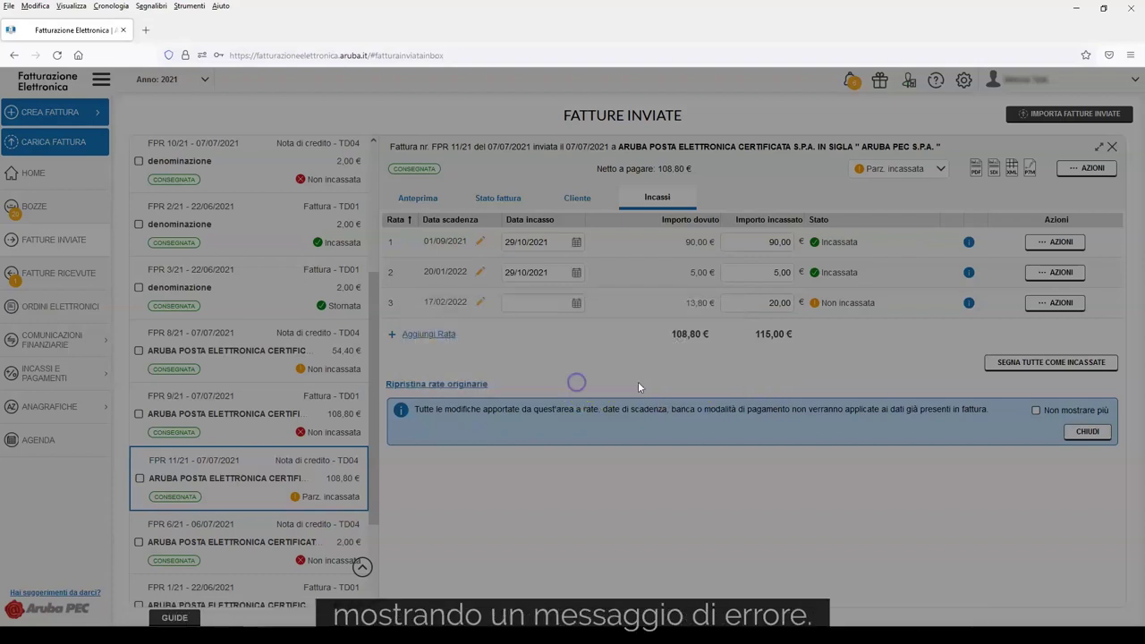
Set the first instalment's collected amount to 100,00 € and distribute the excess onto the third instalment.
{"action": "left_click", "coordinate": [782, 241]}
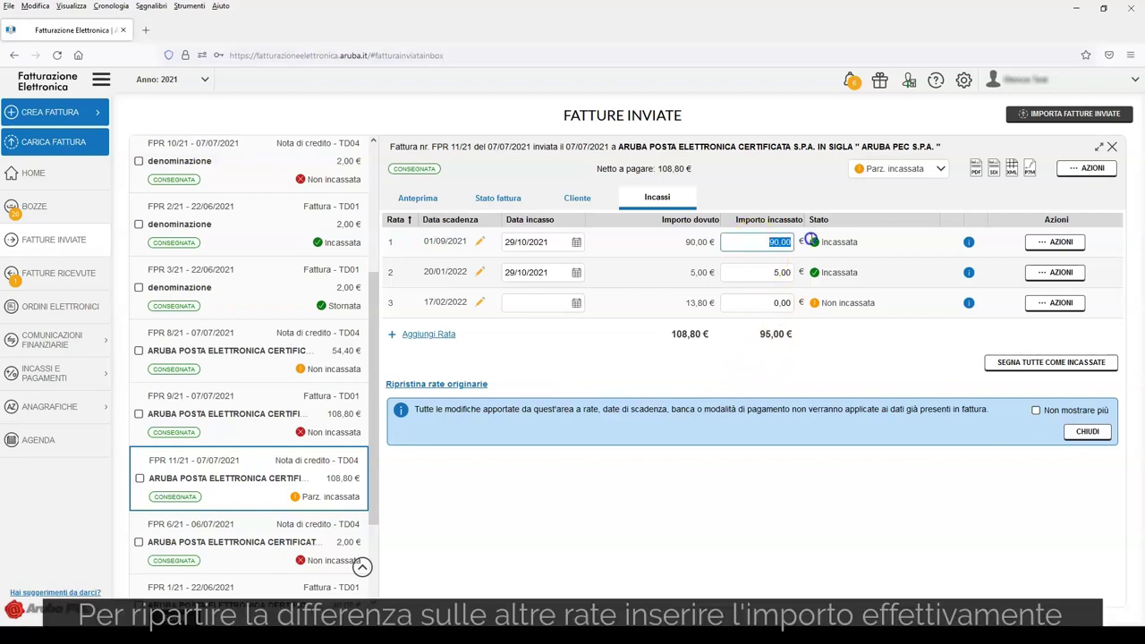
{"action": "type", "text": "100,00"}
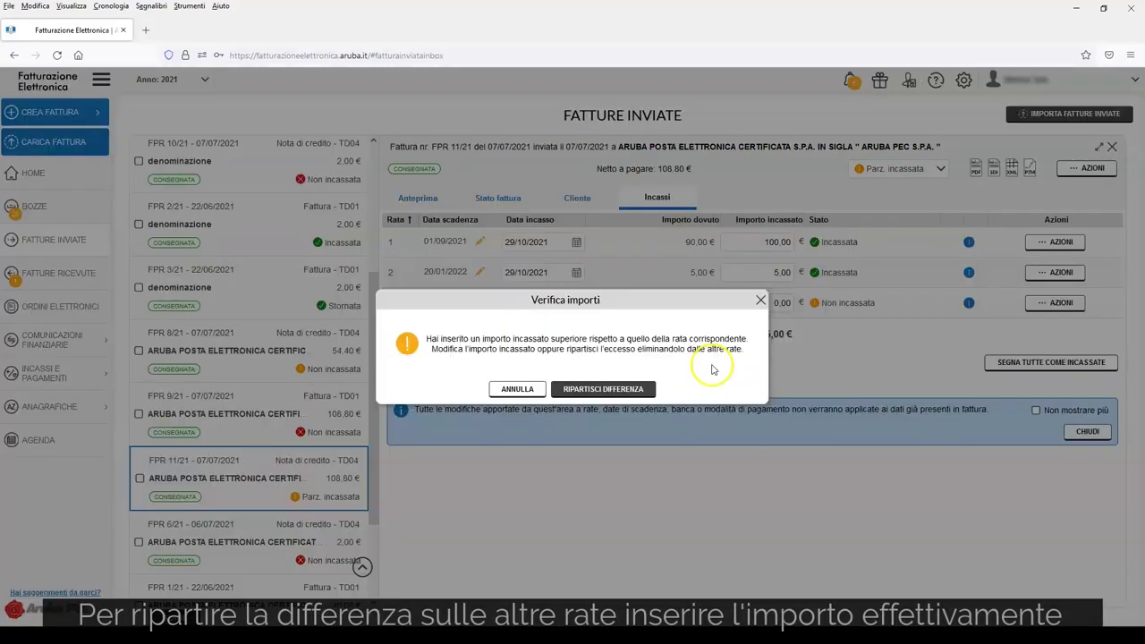
{"action": "left_click", "coordinate": [712, 368]}
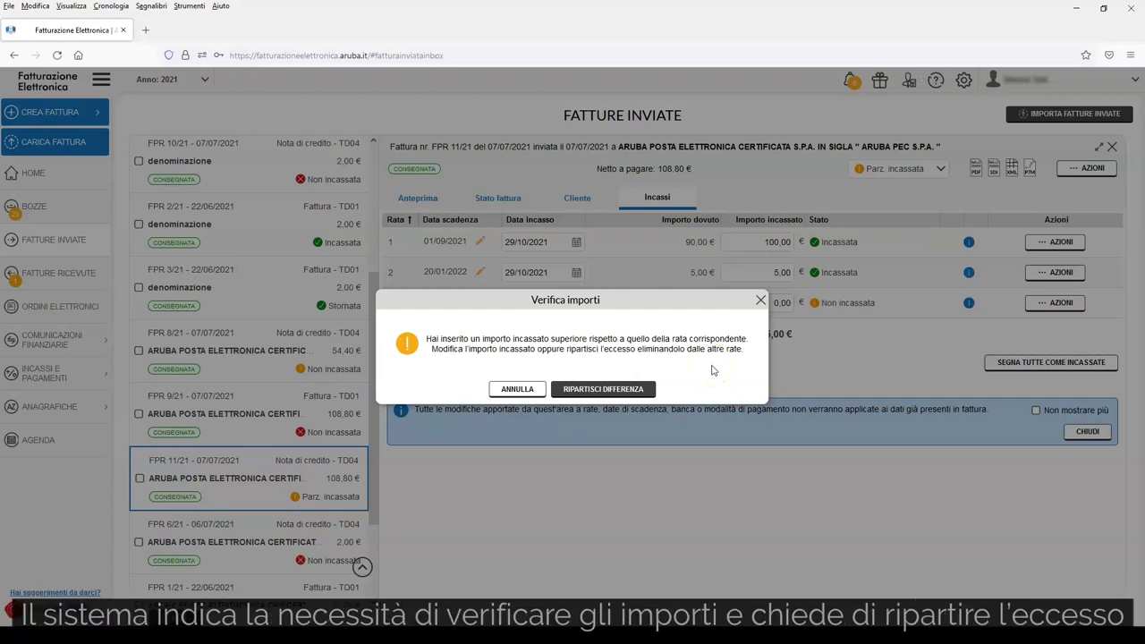
{"action": "left_click", "coordinate": [625, 390]}
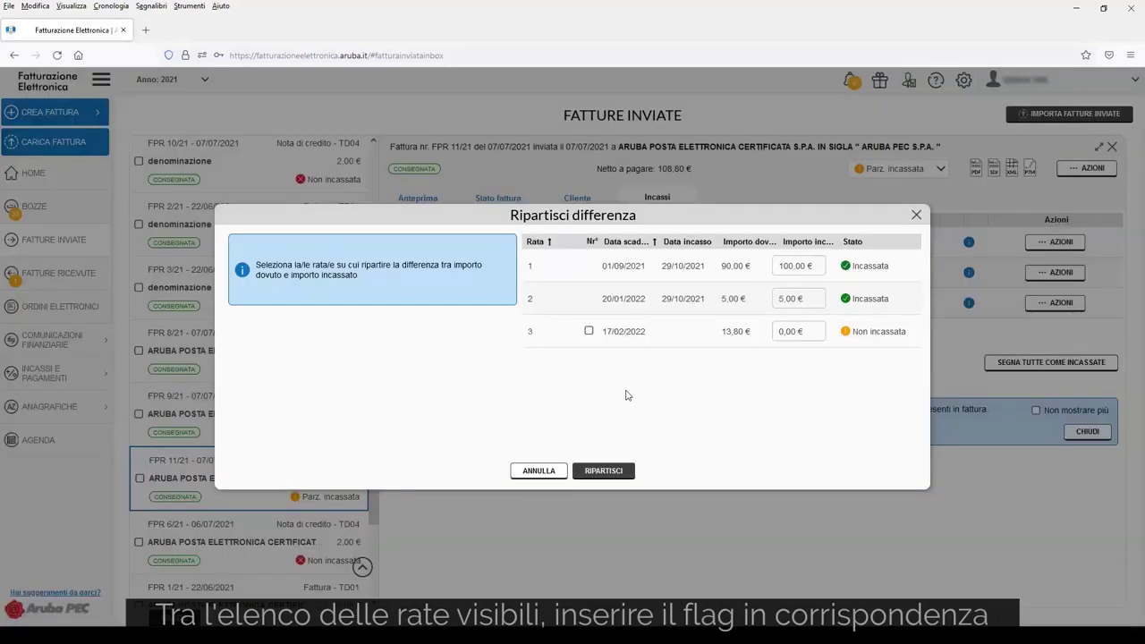
{"action": "left_click", "coordinate": [588, 330]}
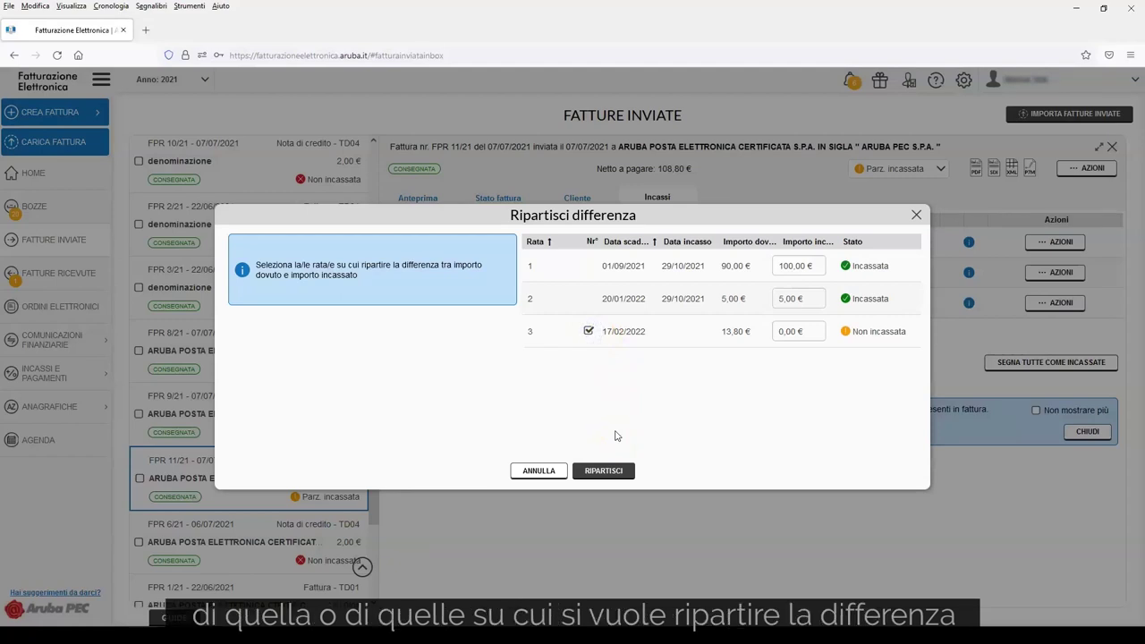
{"action": "left_click", "coordinate": [606, 470]}
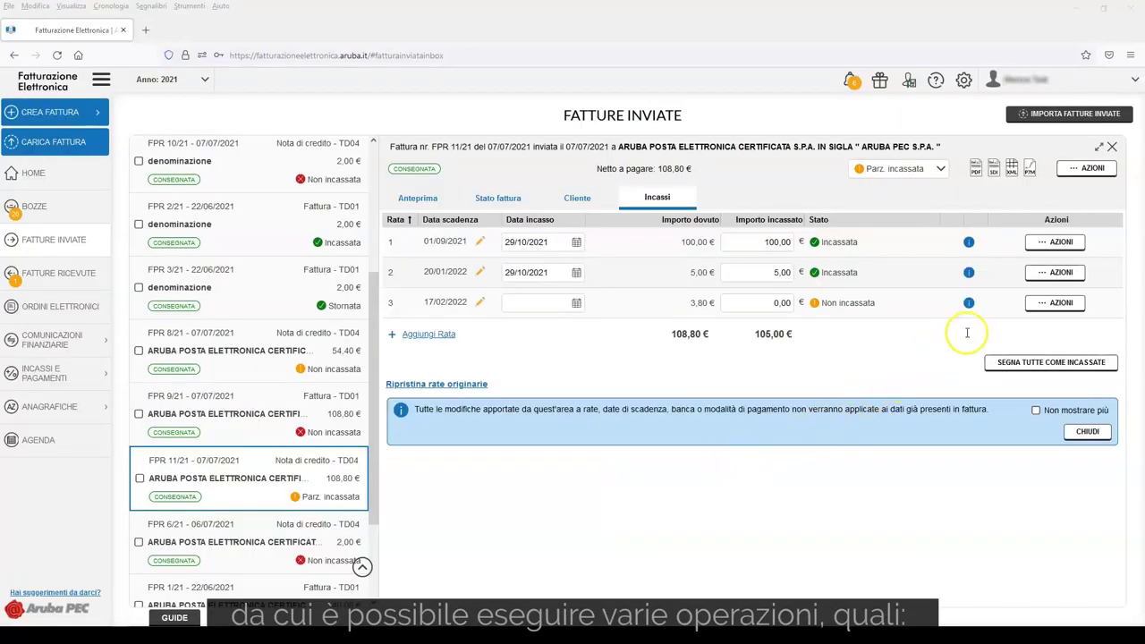
Delete the second instalment and distribute its amount onto the instalment due 17/02/2022.
{"action": "left_click", "coordinate": [1037, 275]}
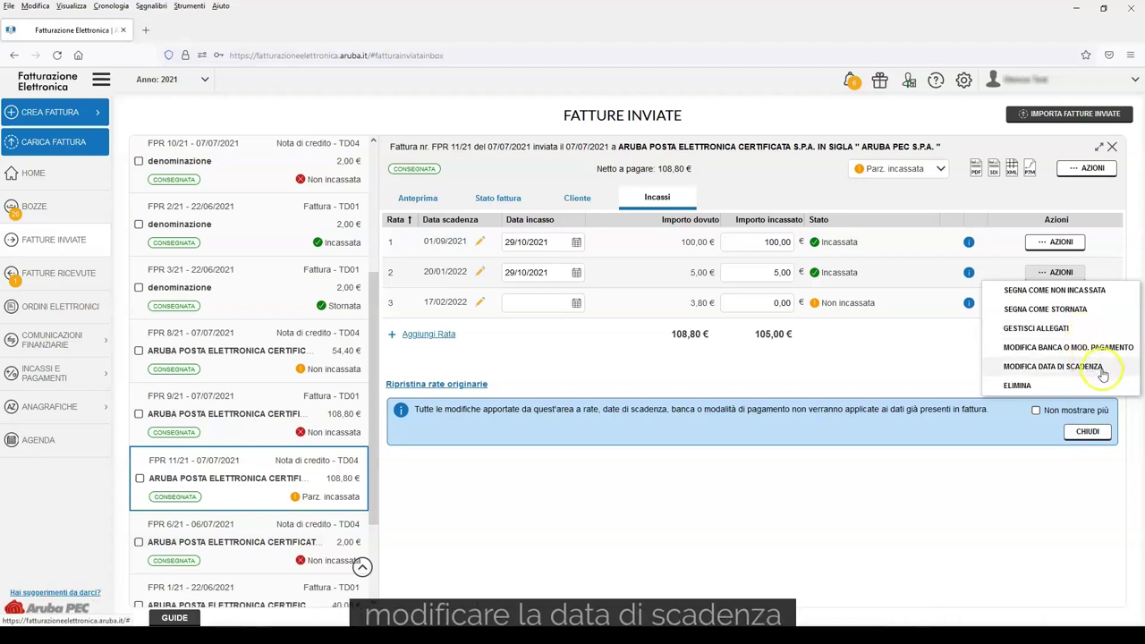
{"action": "left_click", "coordinate": [1019, 386]}
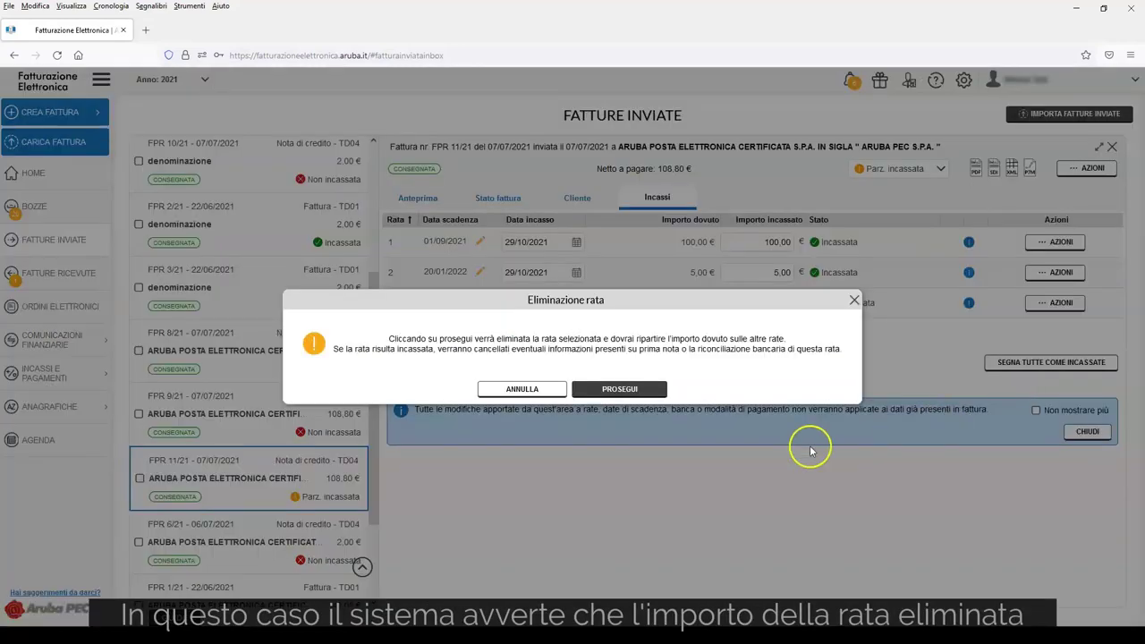
{"action": "left_click", "coordinate": [623, 390]}
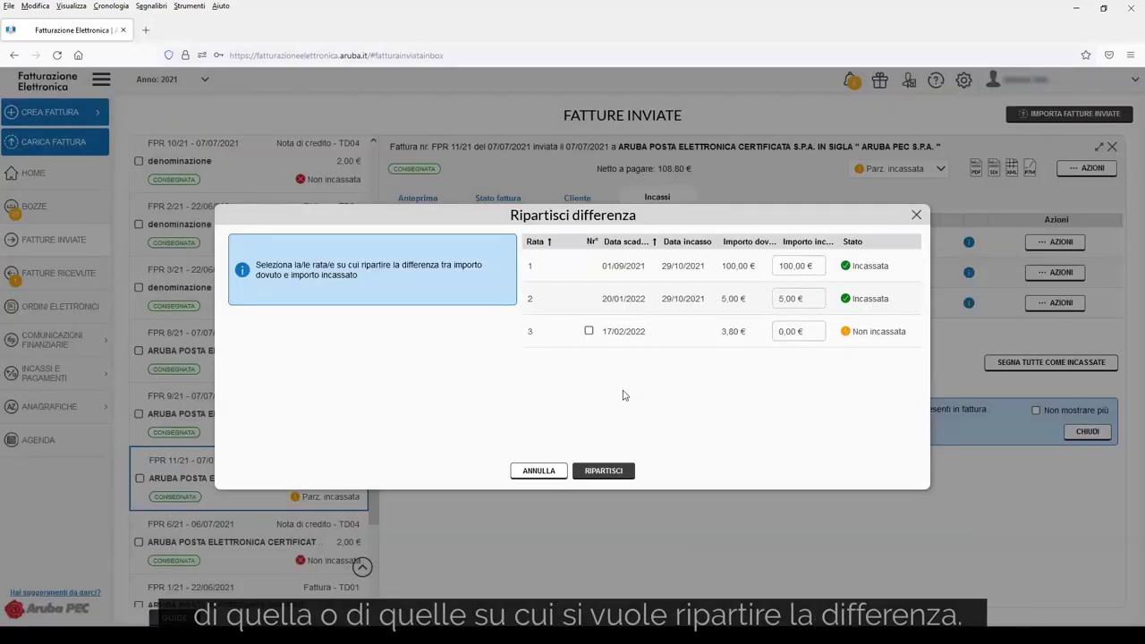
{"action": "left_click", "coordinate": [589, 331]}
{"action": "left_click", "coordinate": [604, 470]}
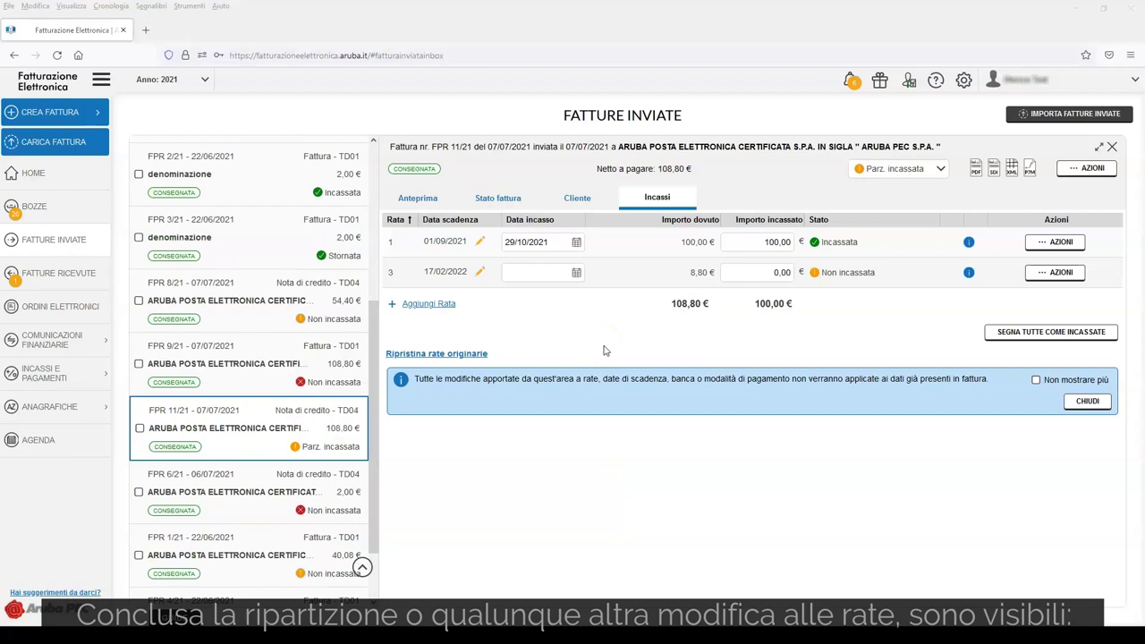
{"action": "mouse_move", "coordinate": [480, 279]}
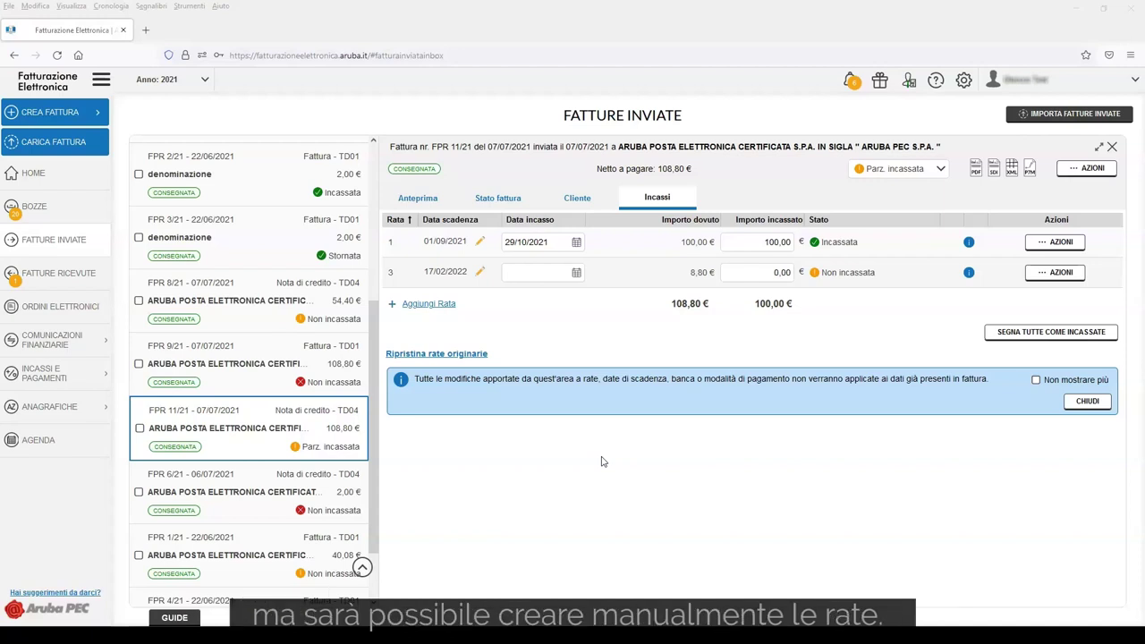
Open the collections of invoice FPR 5/21 of 23/06/2021 in the sent invoices.
{"action": "left_click_drag", "start_coordinate": [377, 463], "coordinate": [368, 336]}
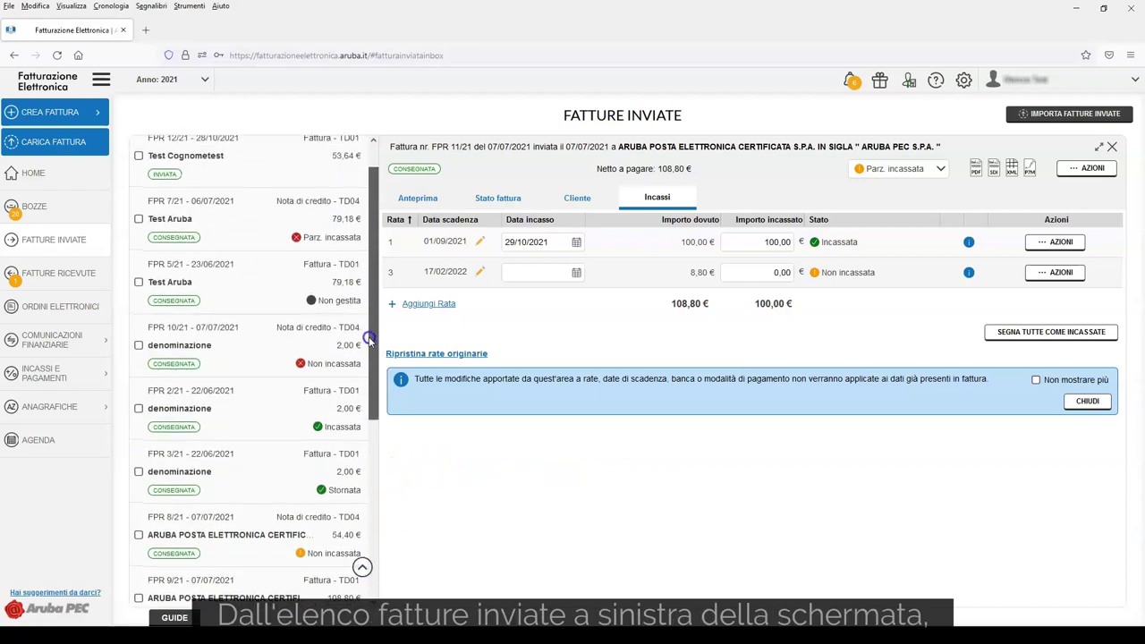
{"action": "left_click", "coordinate": [302, 290]}
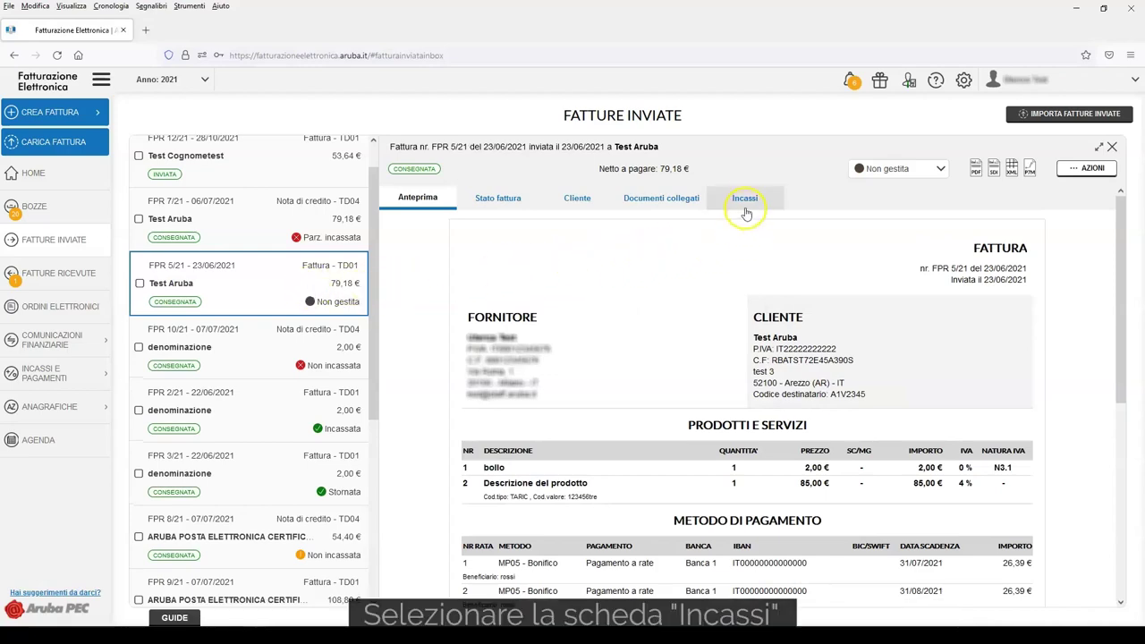
{"action": "left_click", "coordinate": [742, 203]}
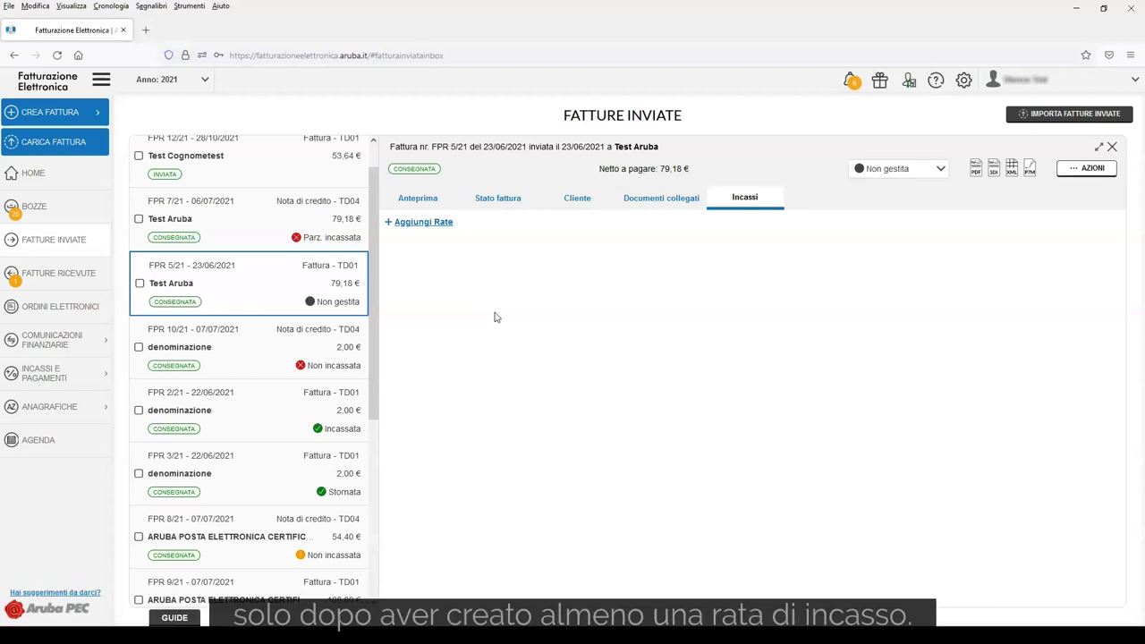
Start the automatic creation of instalments for the invoice and choose Bonifico as the payment method.
{"action": "left_click", "coordinate": [414, 226]}
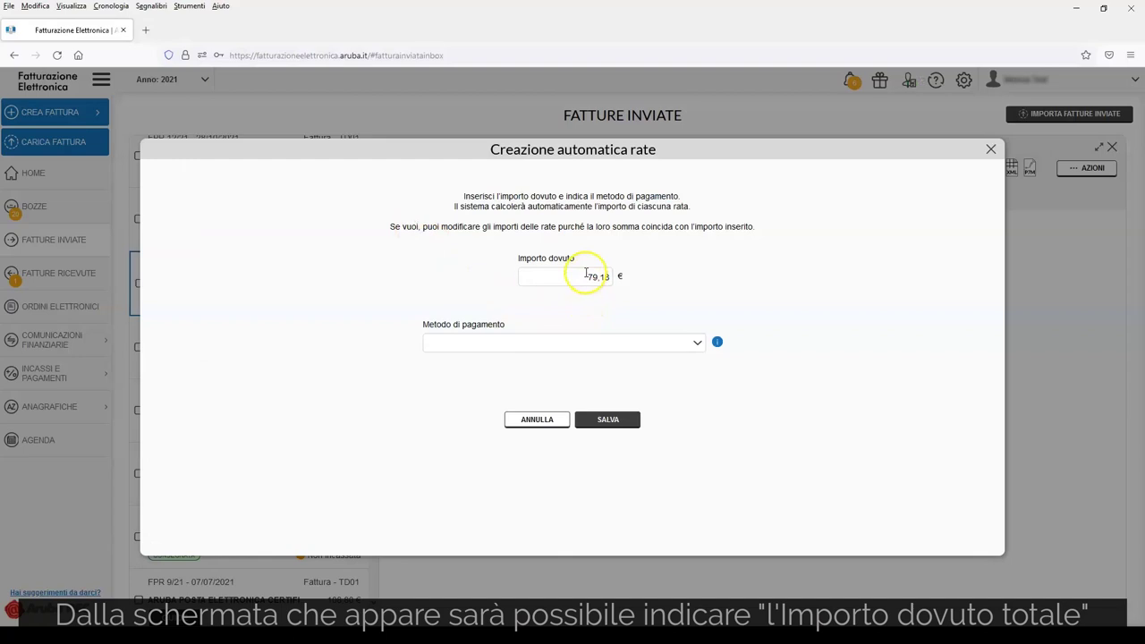
{"action": "left_click_drag", "start_coordinate": [587, 283], "coordinate": [611, 276]}
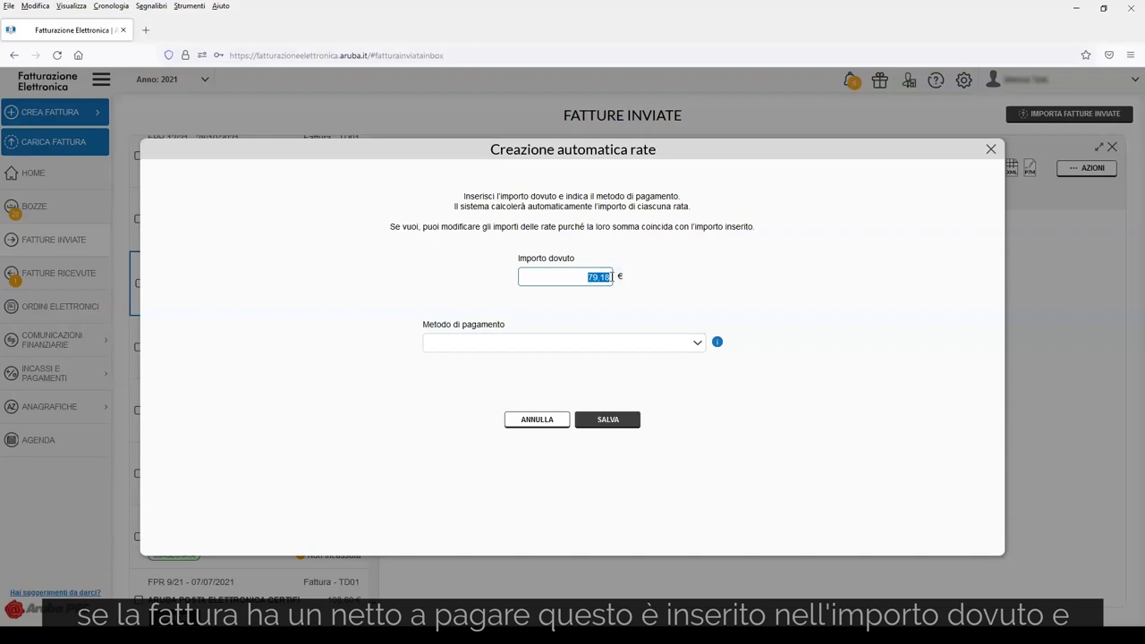
{"action": "left_click", "coordinate": [618, 292]}
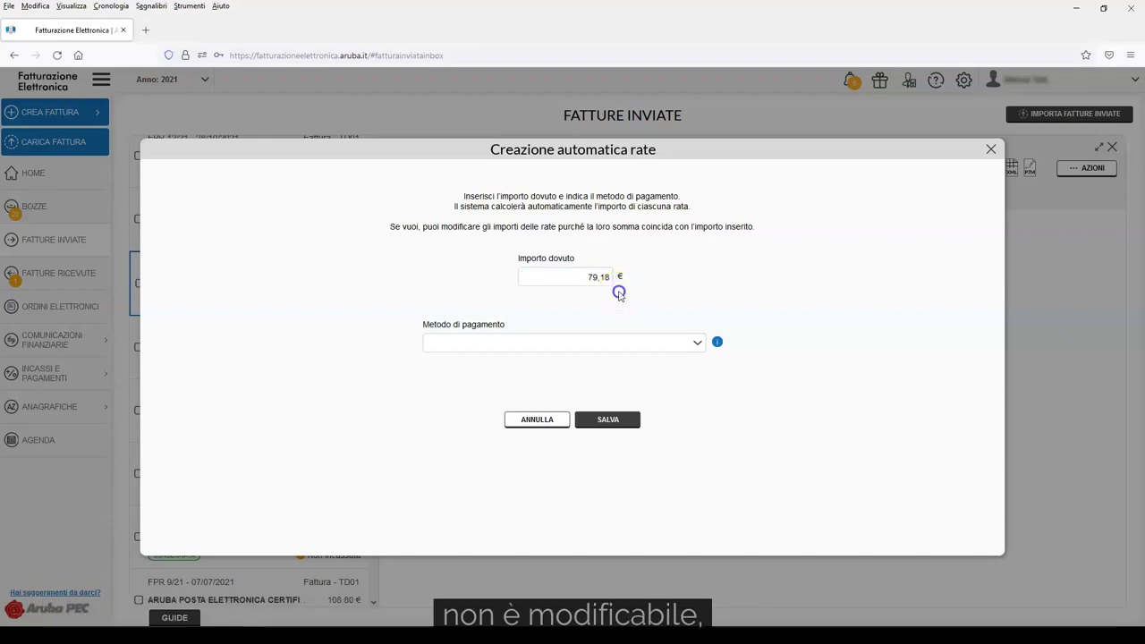
{"action": "left_click", "coordinate": [698, 342]}
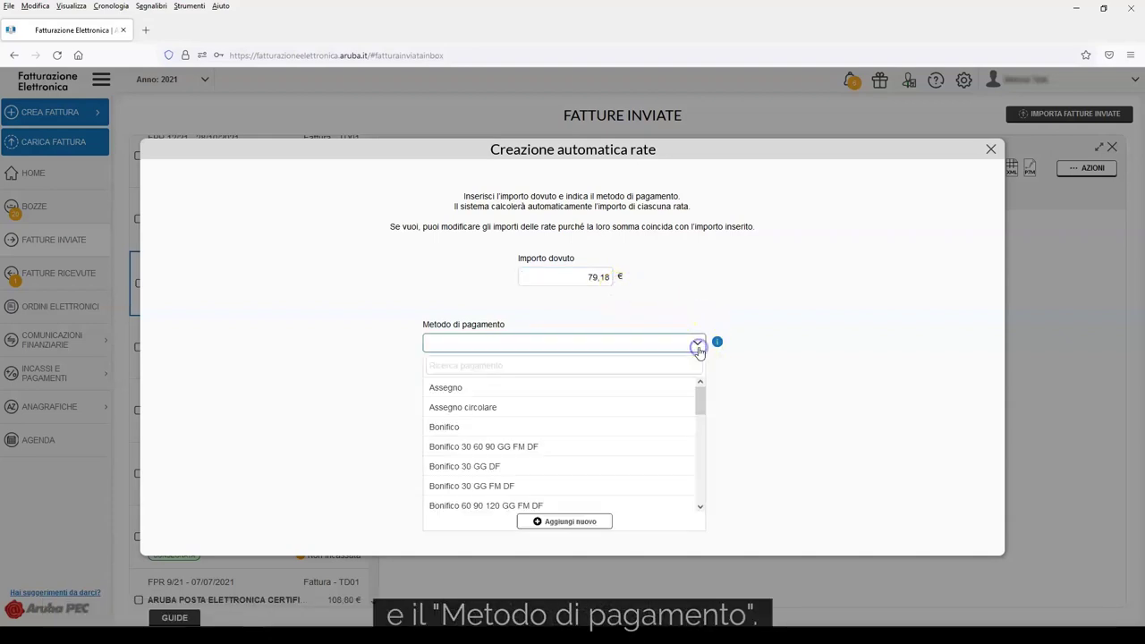
{"action": "left_click", "coordinate": [662, 426]}
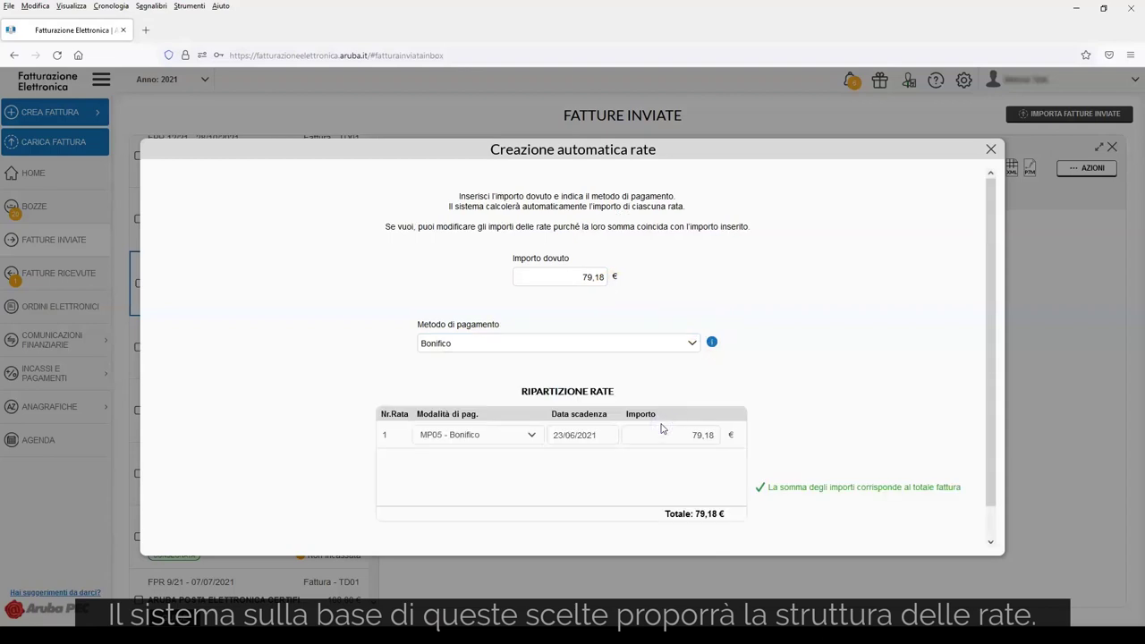
Clear the due date of the proposed instalment and save the instalment plan.
{"action": "left_click_drag", "start_coordinate": [991, 397], "coordinate": [993, 447]}
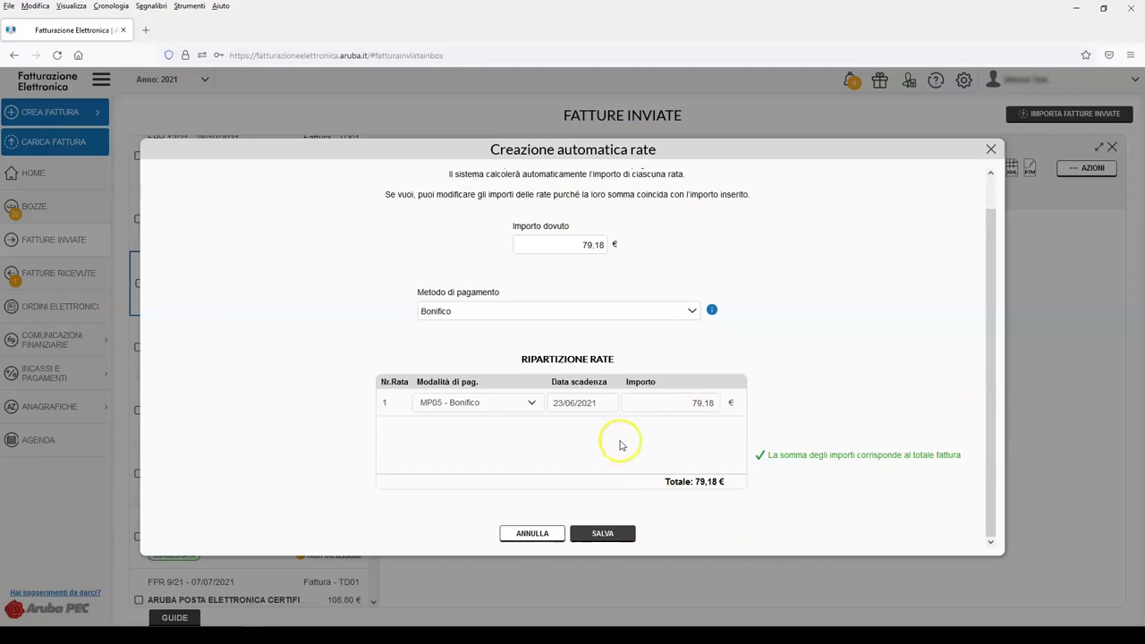
{"action": "triple_click", "coordinate": [608, 403]}
{"action": "key", "text": "BackSpace"}
{"action": "left_click", "coordinate": [833, 392]}
{"action": "left_click", "coordinate": [632, 534]}
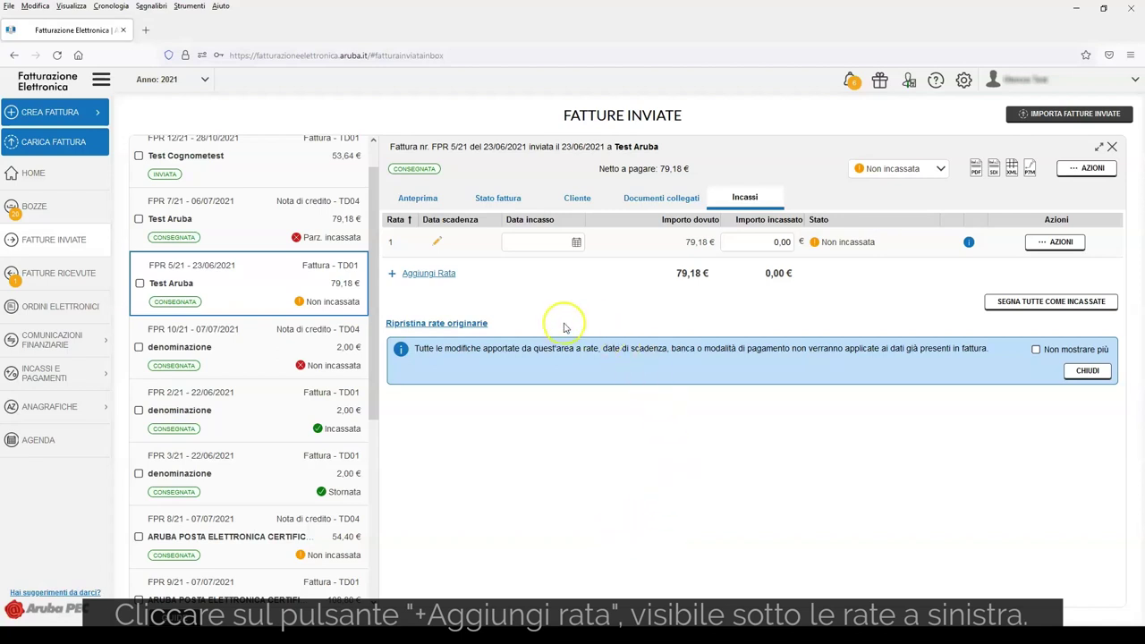
Add a second instalment to invoice FPR 5/21 with the due date 10/03/2022.
{"action": "left_click", "coordinate": [433, 273]}
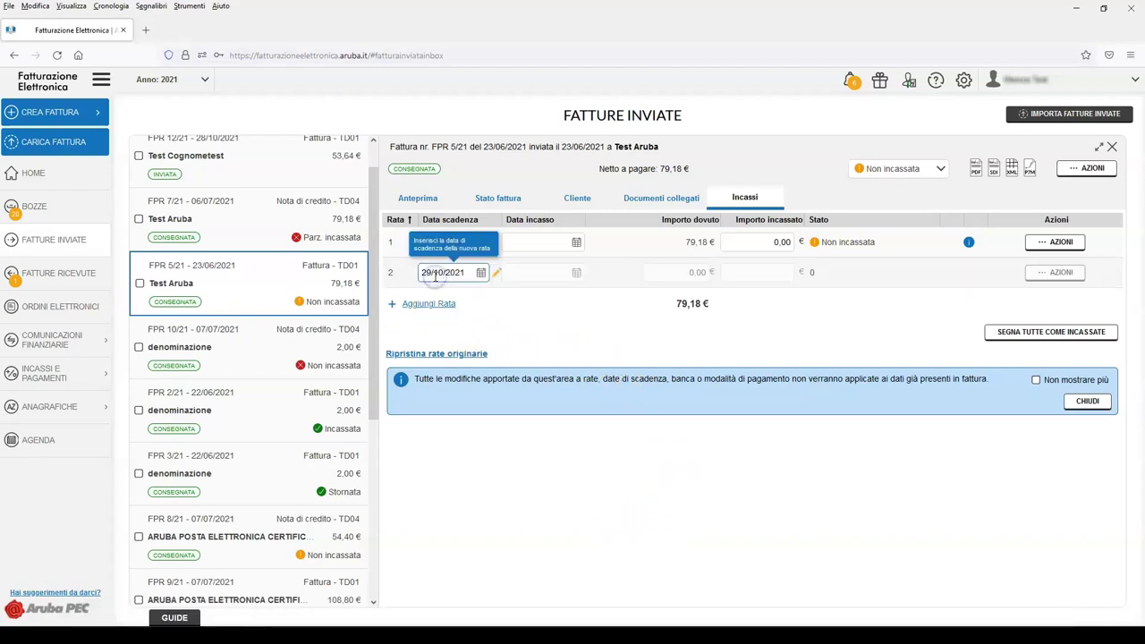
{"action": "left_click", "coordinate": [439, 273]}
{"action": "left_click", "coordinate": [557, 321]}
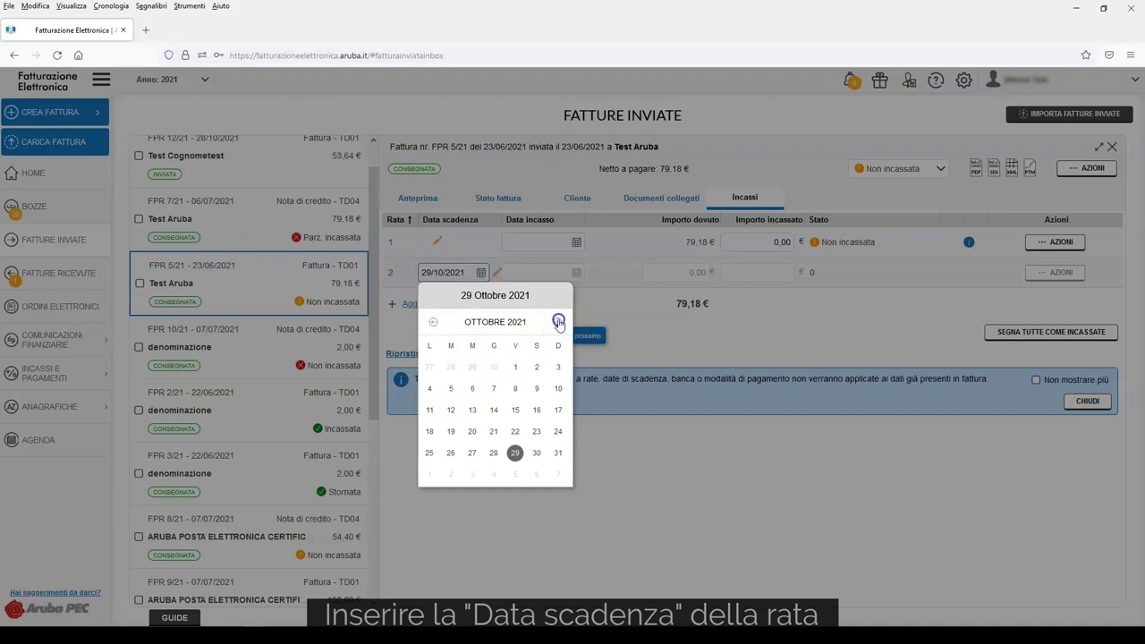
{"action": "left_click", "coordinate": [558, 321]}
{"action": "left_click", "coordinate": [557, 321]}
{"action": "left_click", "coordinate": [557, 321]}
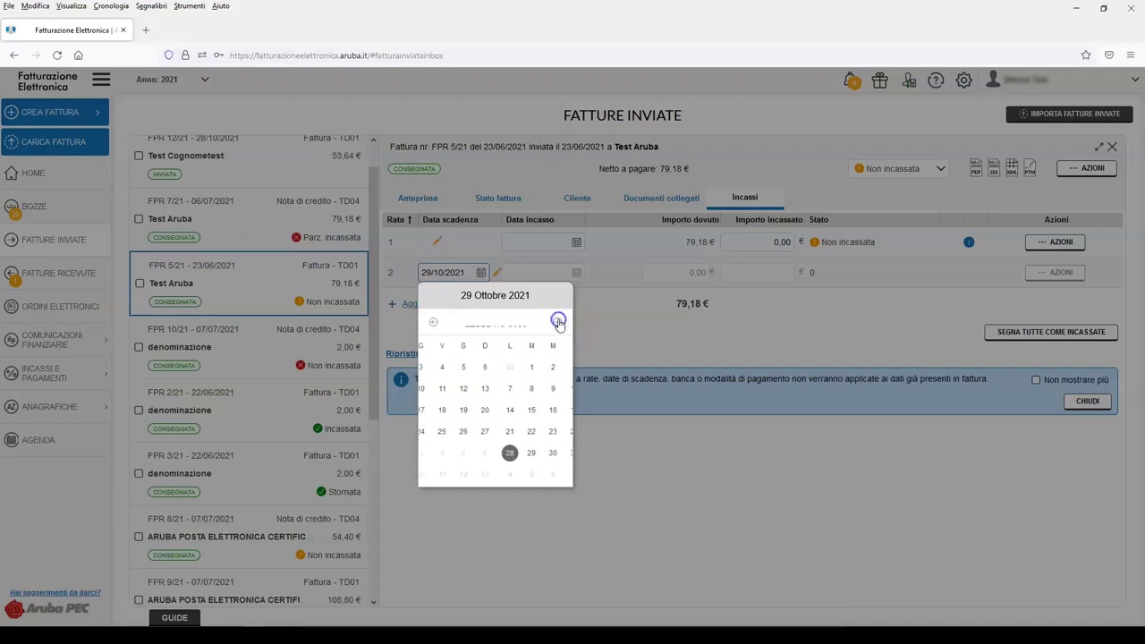
{"action": "left_click", "coordinate": [557, 321]}
{"action": "left_click", "coordinate": [494, 388]}
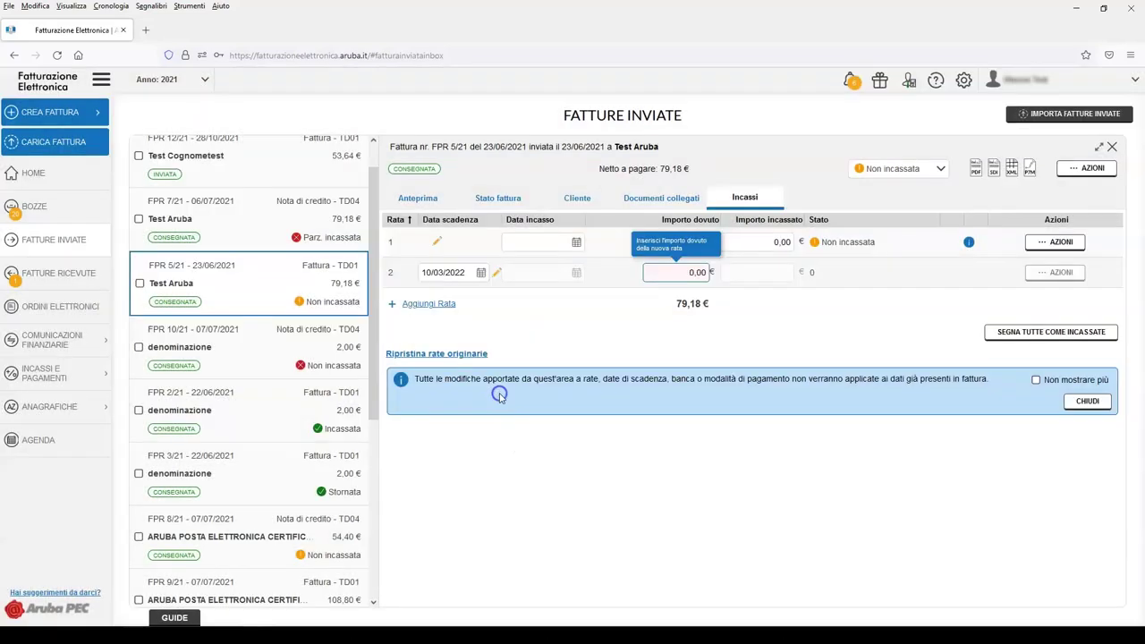
Set the new instalment's amount due to 50,00 € and distribute the difference onto the first instalment.
{"action": "left_click", "coordinate": [688, 272]}
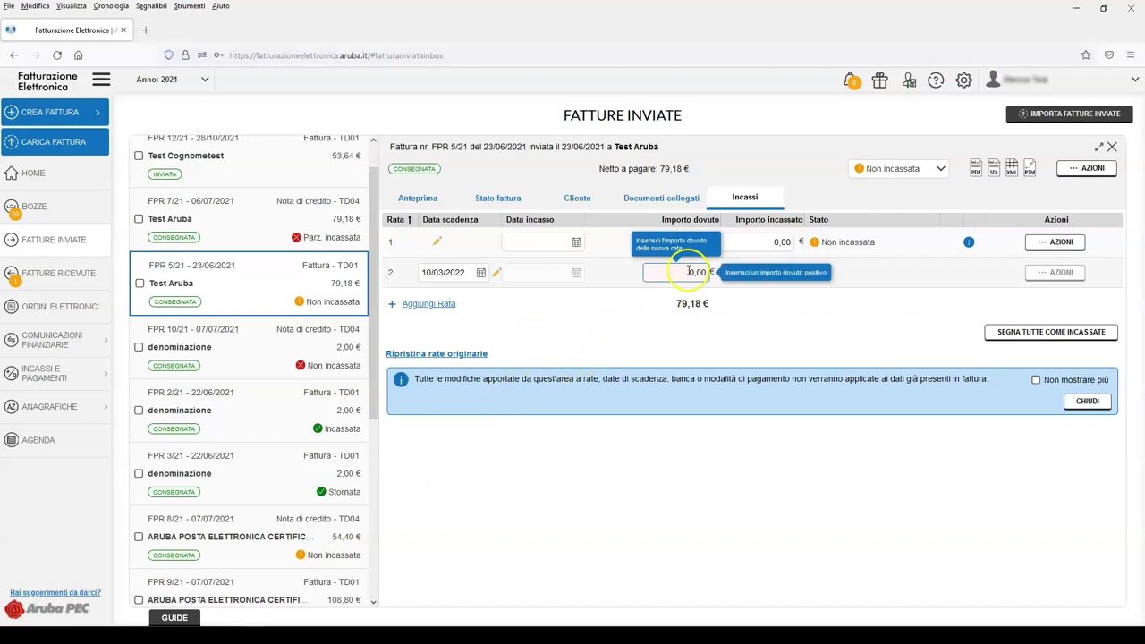
{"action": "left_click", "coordinate": [687, 273]}
{"action": "type", "text": "50,00"}
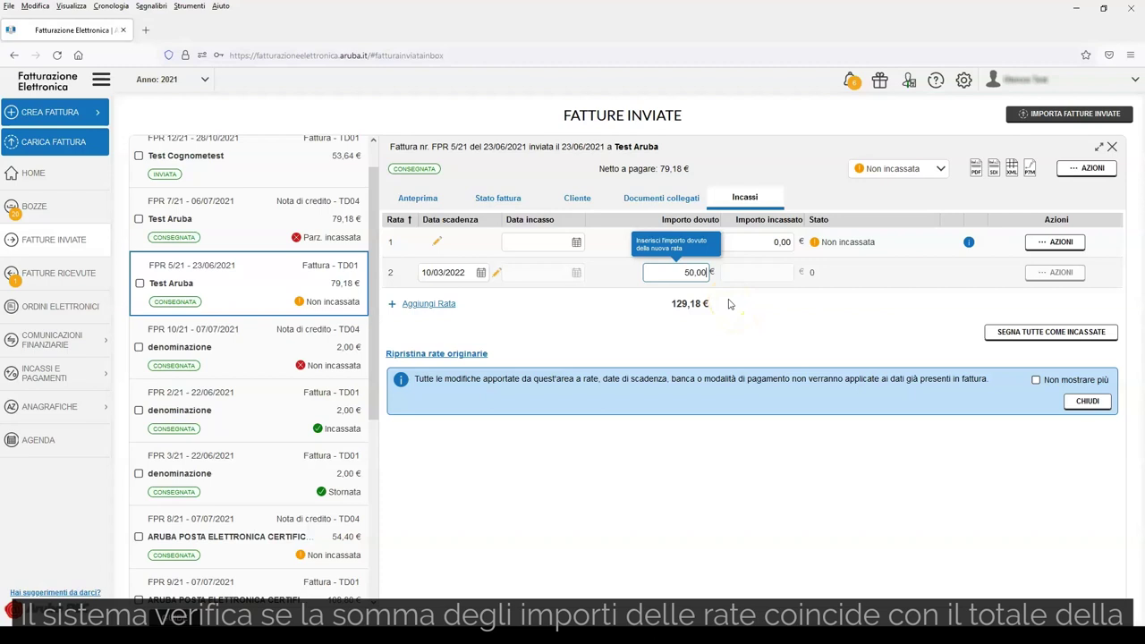
{"action": "left_click", "coordinate": [772, 343]}
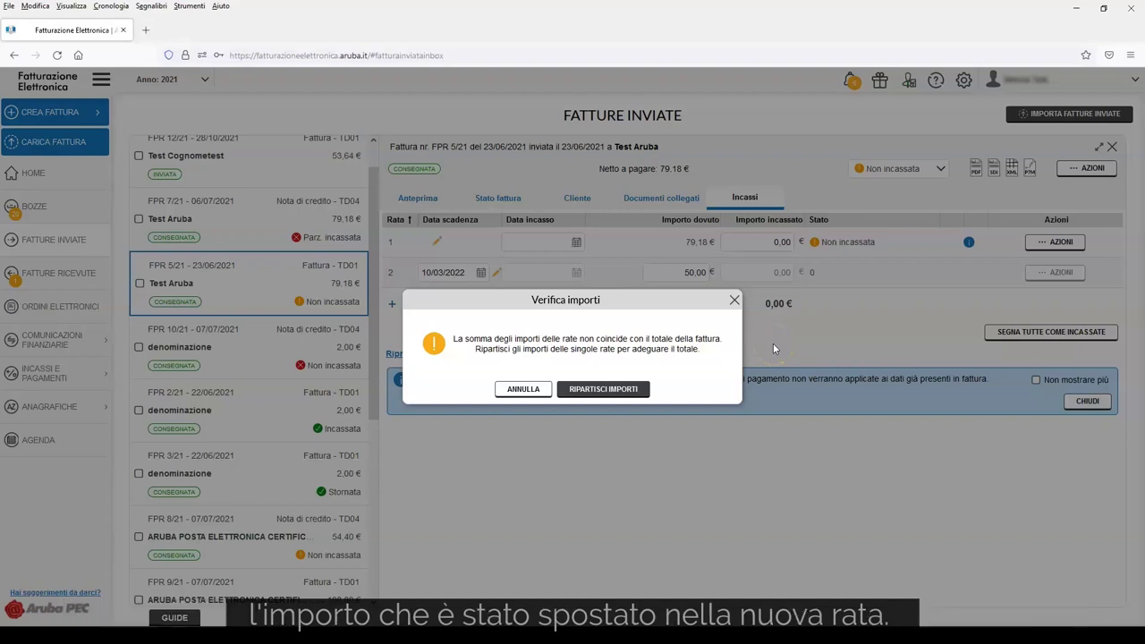
{"action": "left_click", "coordinate": [625, 388]}
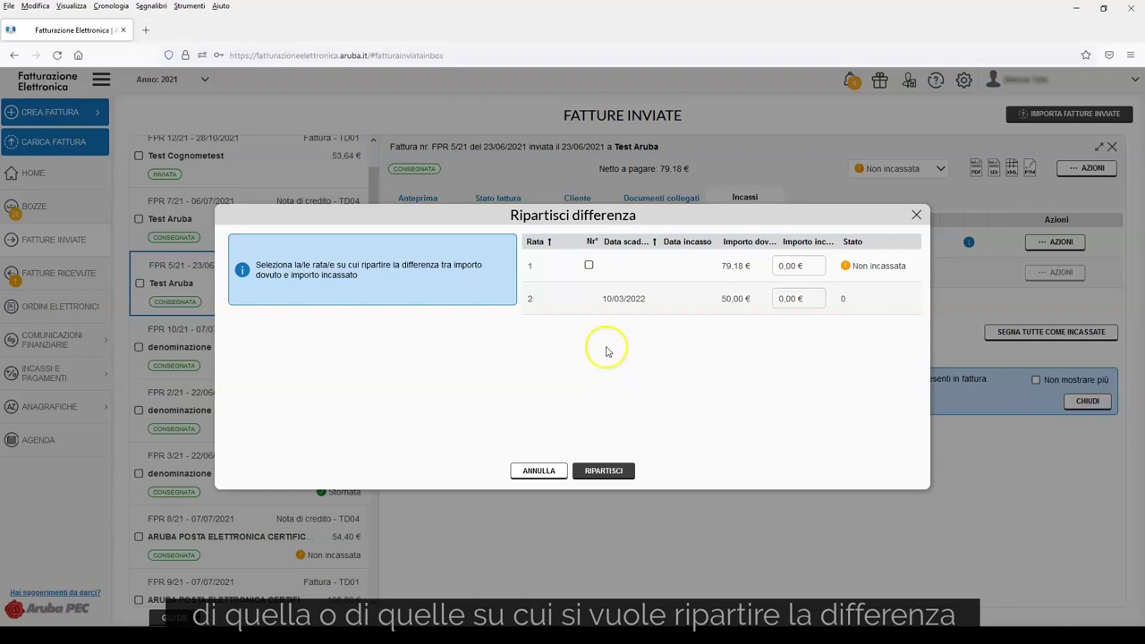
{"action": "left_click", "coordinate": [588, 266]}
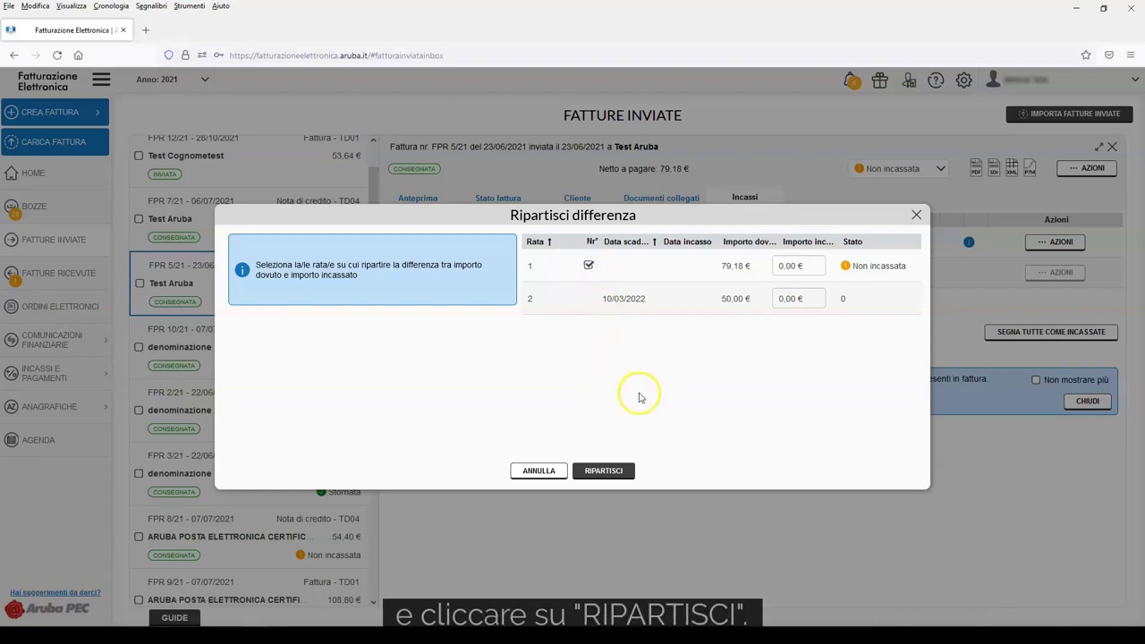
{"action": "left_click", "coordinate": [603, 470]}
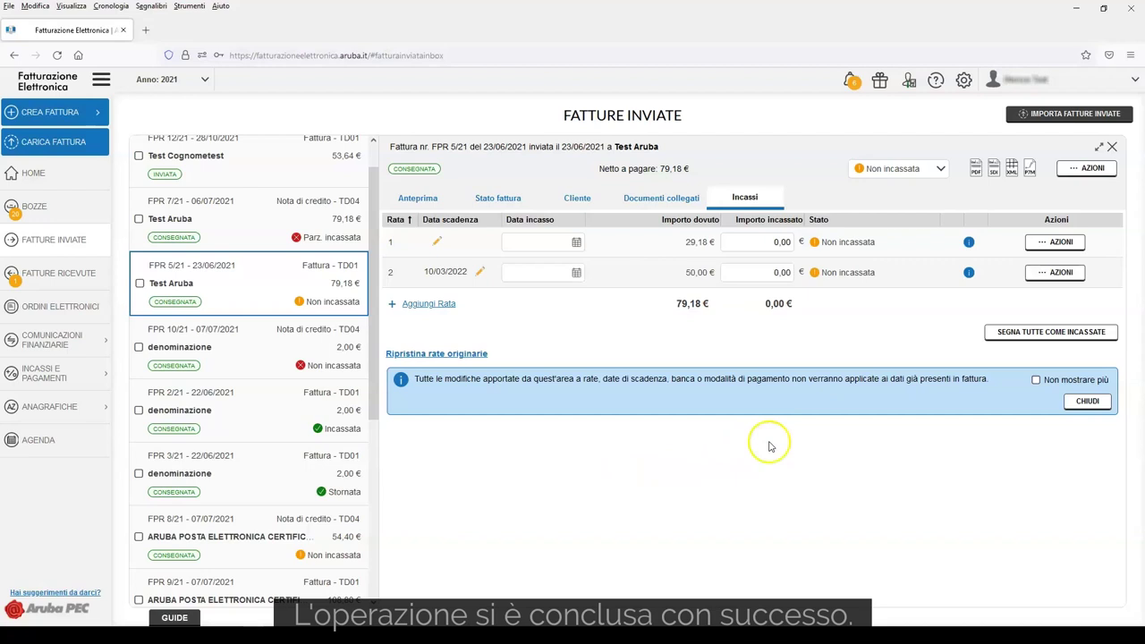